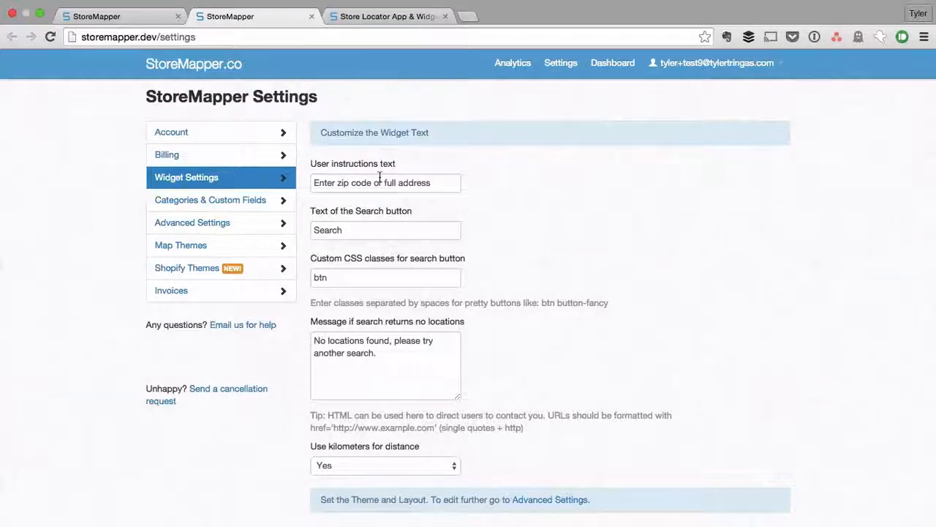
- Compare the user instructions text in the widget settings with the search label on the demo page
{"action": "left_click", "coordinate": [395, 19]}
{"action": "left_click", "coordinate": [262, 57]}
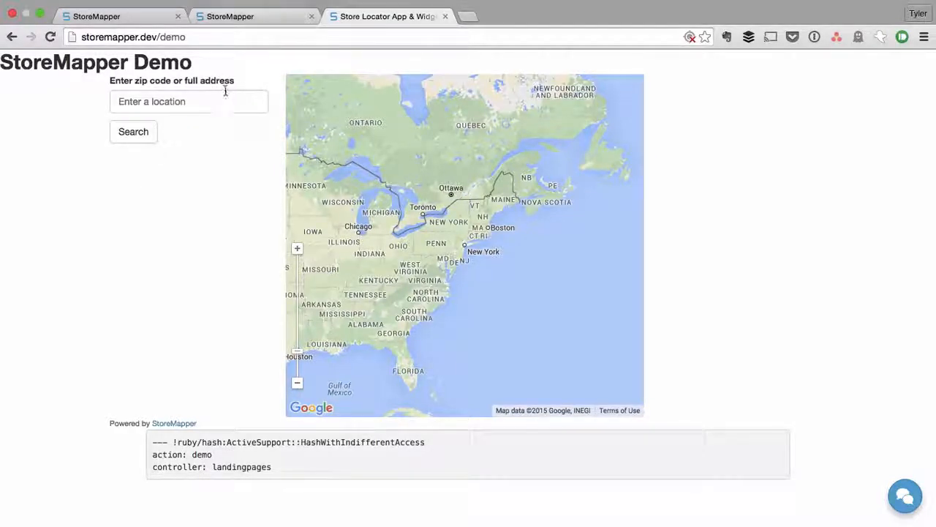
{"action": "left_click", "coordinate": [272, 16]}
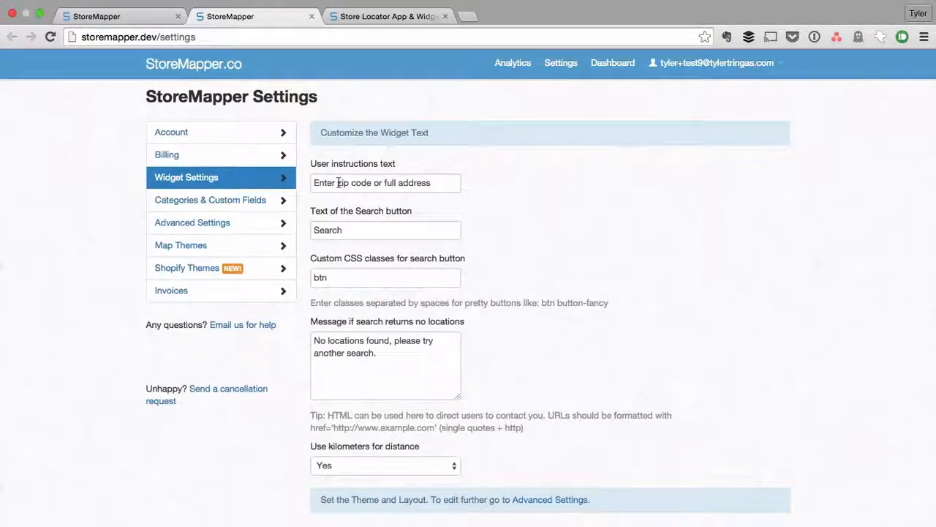
{"action": "left_click", "coordinate": [390, 20]}
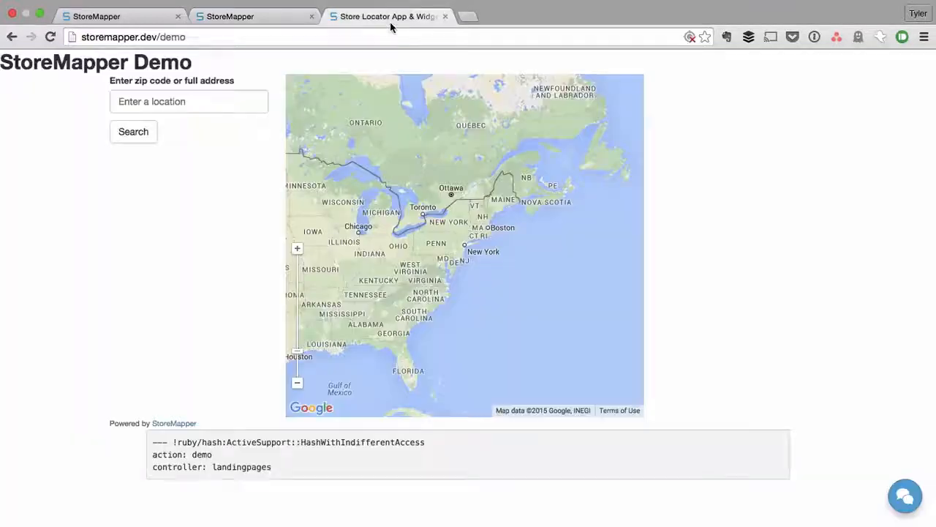
{"action": "left_click_drag", "start_coordinate": [110, 82], "coordinate": [237, 74]}
{"action": "left_click", "coordinate": [235, 196]}
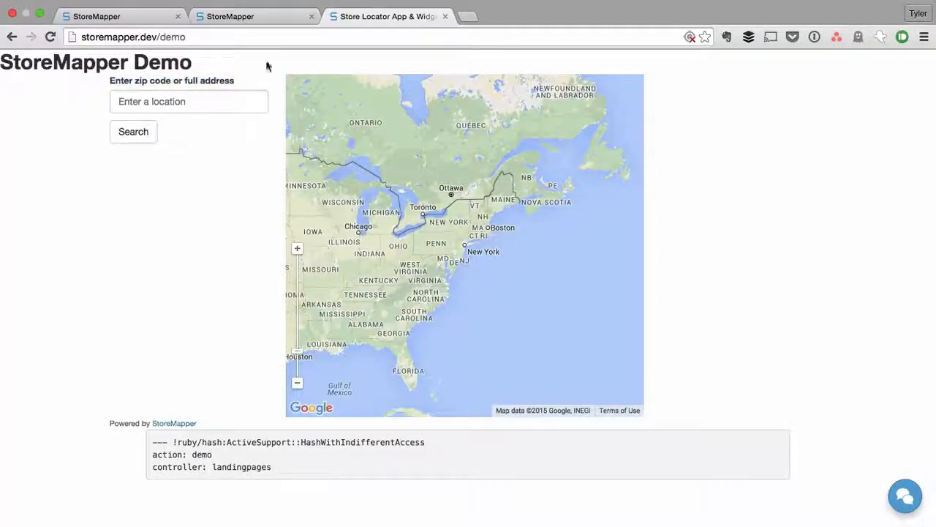
- Compare the Search button text in the widget settings with the button on the demo page
{"action": "left_click", "coordinate": [270, 17]}
{"action": "left_click", "coordinate": [329, 230]}
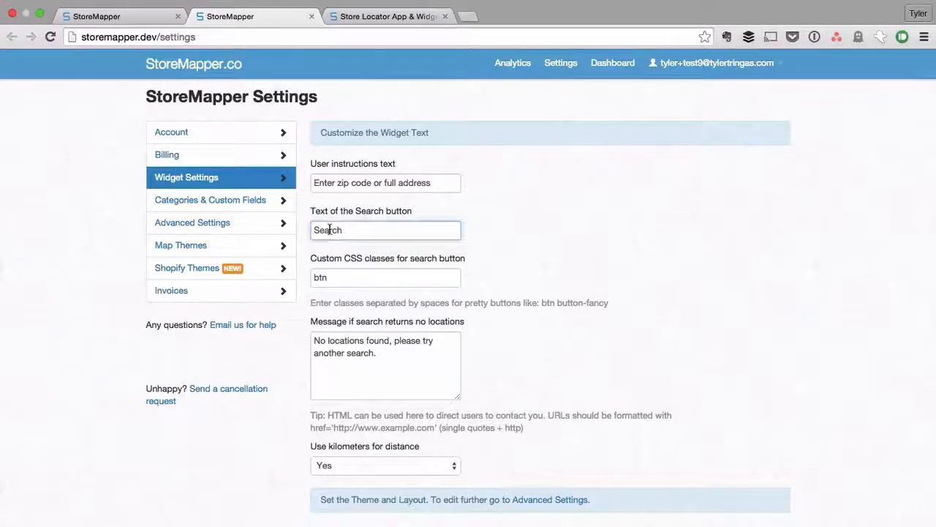
{"action": "double_click", "coordinate": [329, 229]}
{"action": "left_click", "coordinate": [390, 18]}
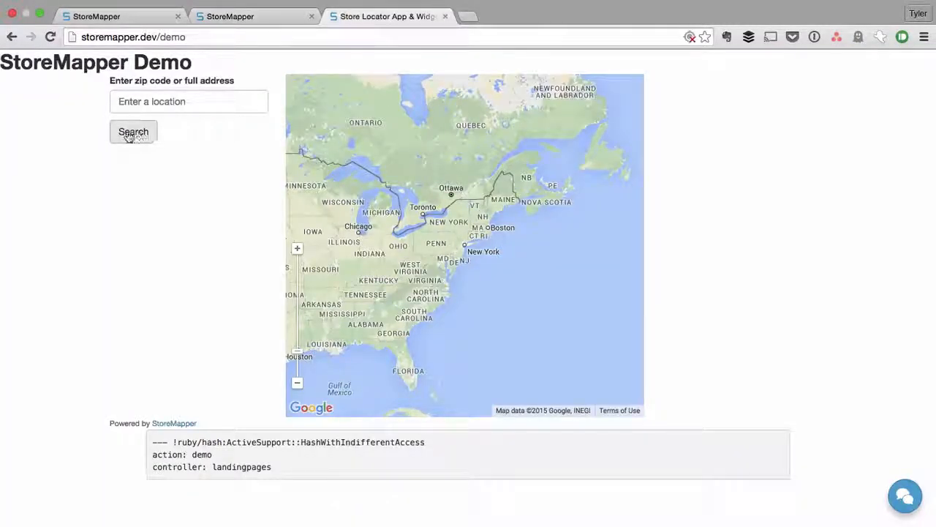
{"action": "left_click", "coordinate": [279, 18]}
- Check the search button's custom CSS classes setting and inspect the demo page's Search button in the developer tools
{"action": "left_click", "coordinate": [410, 298]}
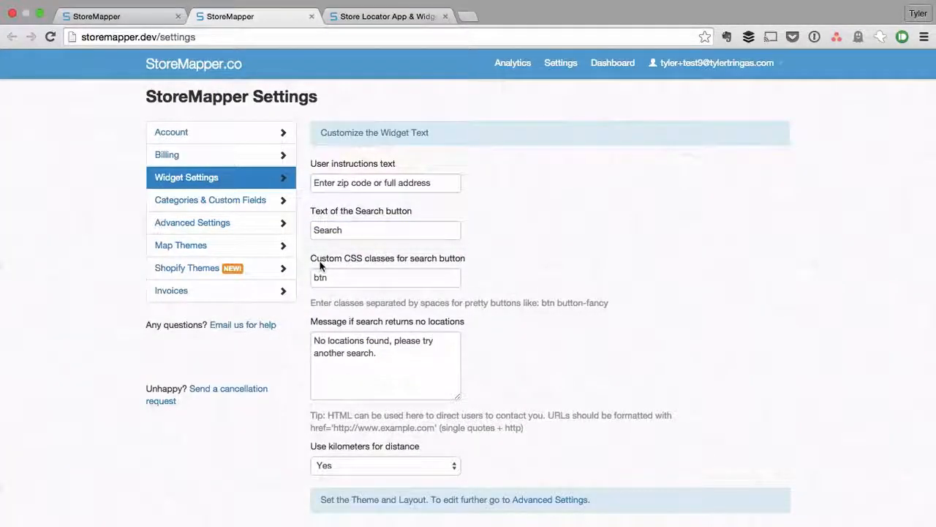
{"action": "left_click", "coordinate": [428, 277]}
{"action": "left_click", "coordinate": [363, 18]}
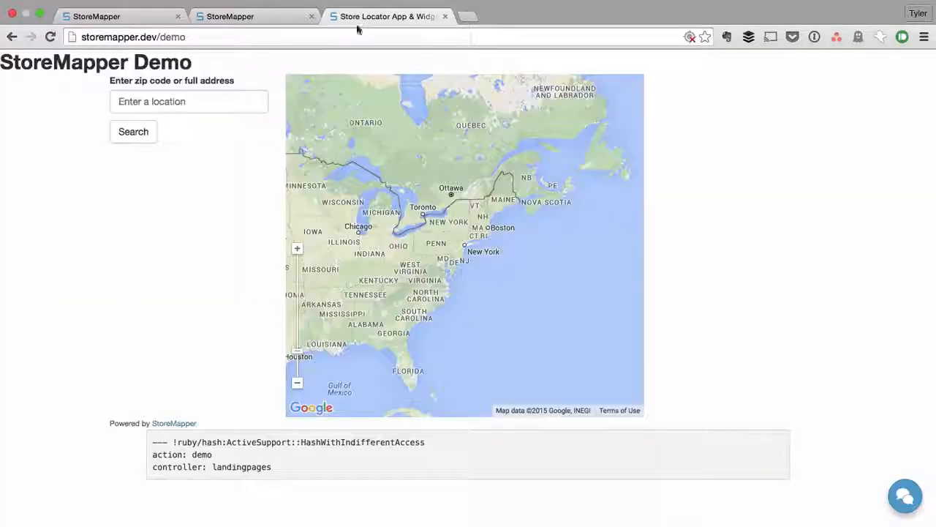
{"action": "right_click", "coordinate": [128, 130]}
{"action": "left_click", "coordinate": [195, 356]}
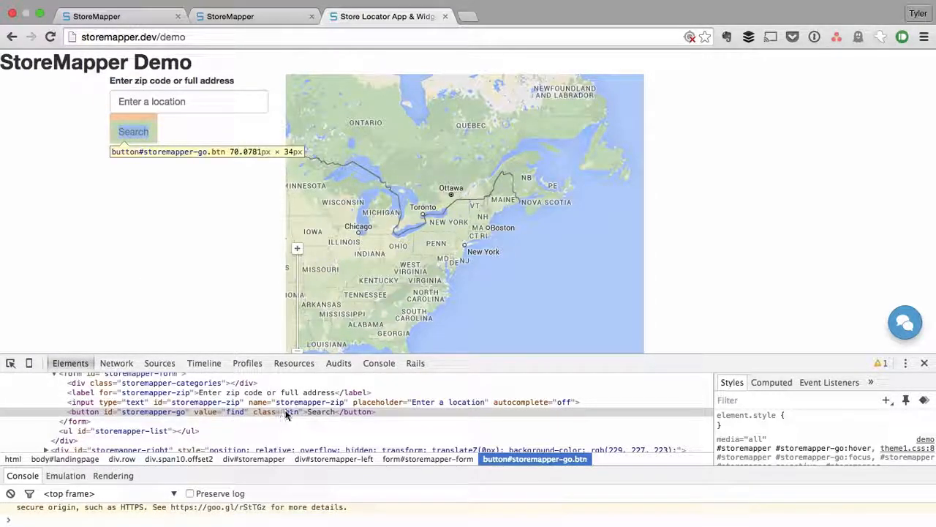
- Try adding the class btn-primary to the search button's custom CSS classes, and remove the addition
{"action": "left_click", "coordinate": [269, 16]}
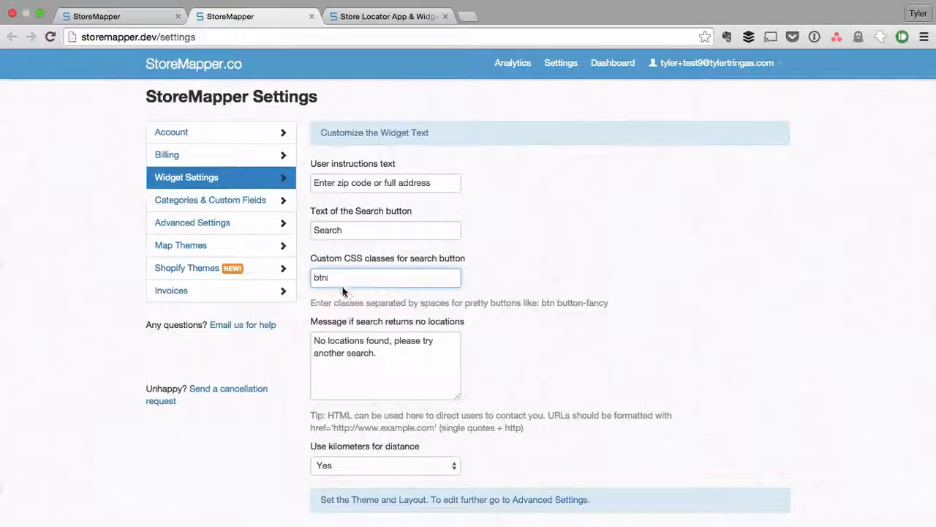
{"action": "type", "text": "btn"}
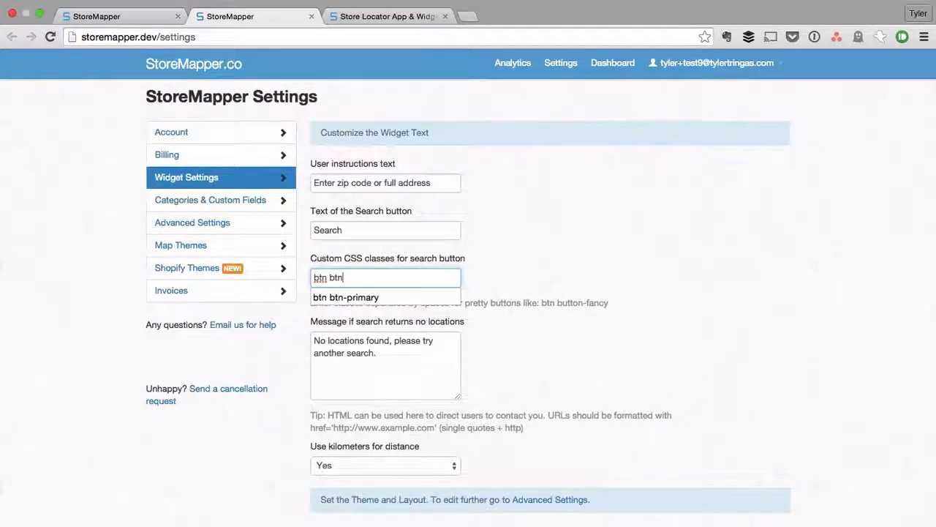
{"action": "type", "text": "-primar"}
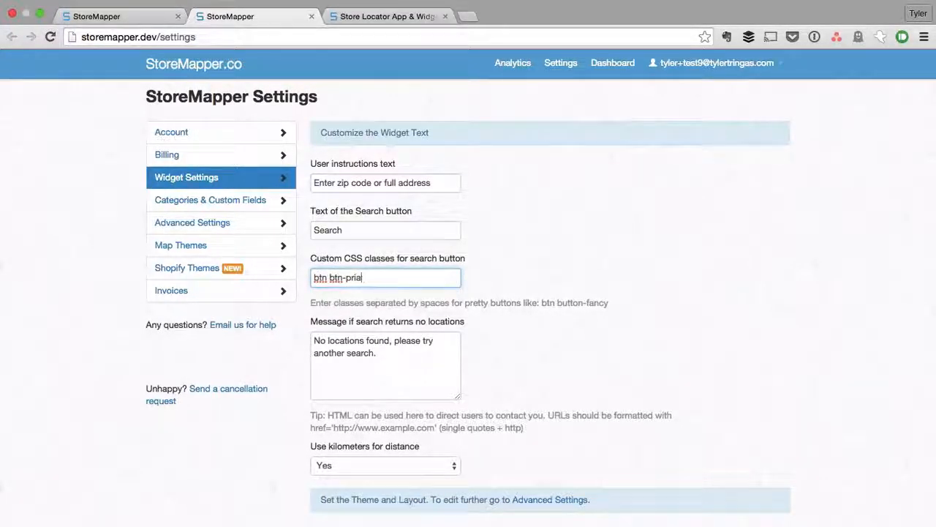
{"action": "type", "text": "y b"}
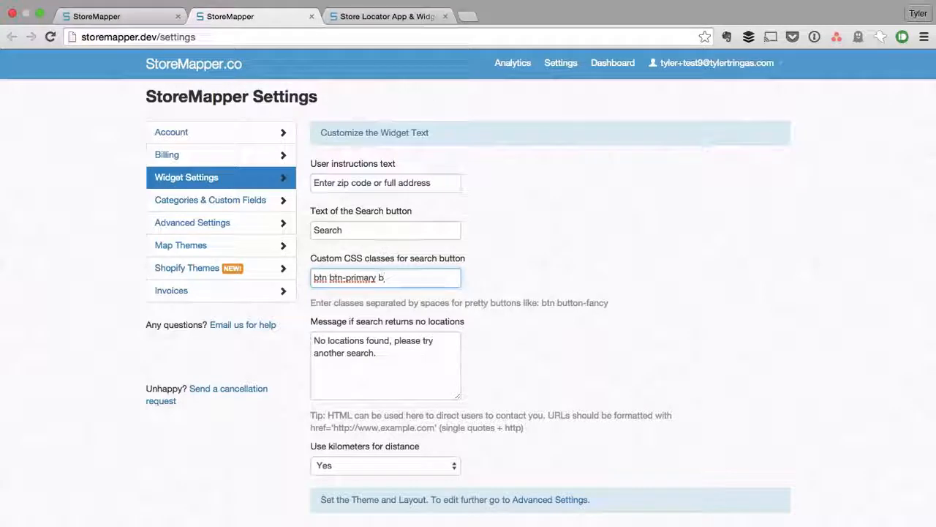
{"action": "key", "text": "alt+shift+Left"}
{"action": "key", "text": "alt+shift+Left"}
{"action": "key", "text": "alt+shift+Left"}
{"action": "key", "text": "BackSpace"}
{"action": "key", "text": "BackSpace"}
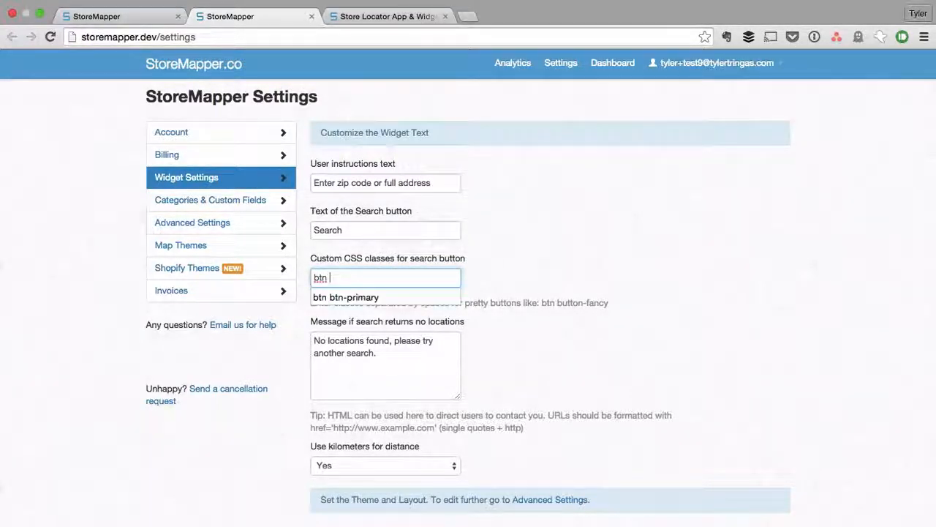
- Try adding .button to the search button's custom CSS classes, and restore the field to btn
{"action": "type", "text": ".bu"}
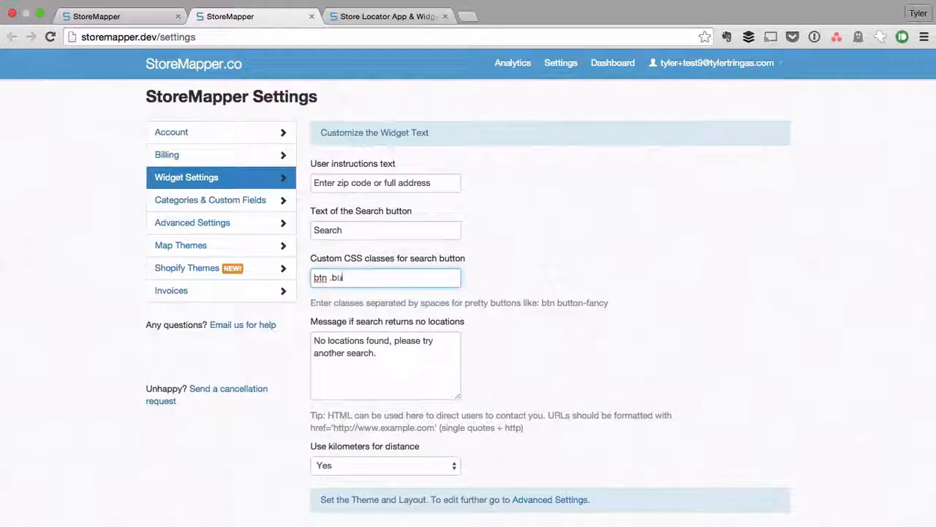
{"action": "type", "text": "tton"}
{"action": "key", "text": "BackSpace"}
{"action": "key", "text": "BackSpace"}
{"action": "key", "text": "BackSpace"}
{"action": "key", "text": "BackSpace"}
{"action": "key", "text": "BackSpace"}
{"action": "key", "text": "BackSpace"}
{"action": "key", "text": "BackSpace"}
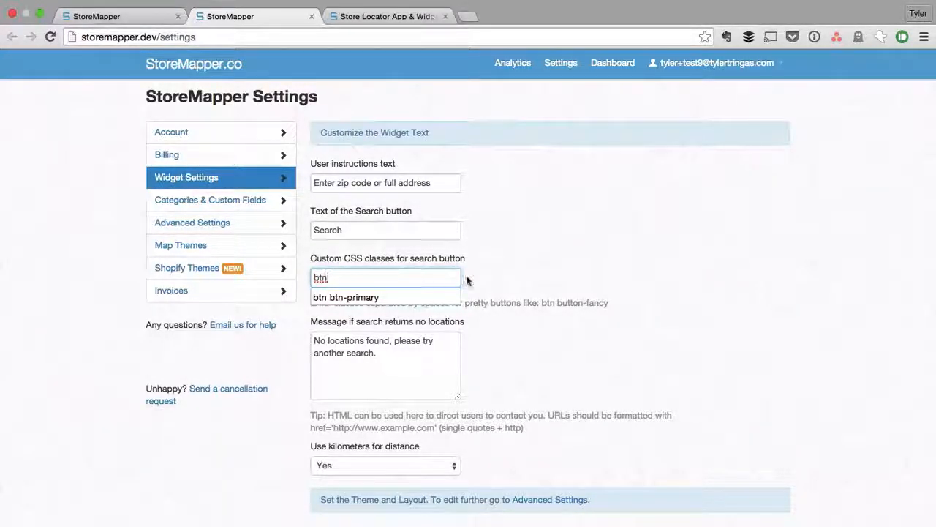
{"action": "key", "text": "Escape"}
- Review the widget settings against the demo page and close the developer tools there
{"action": "left_click", "coordinate": [349, 7]}
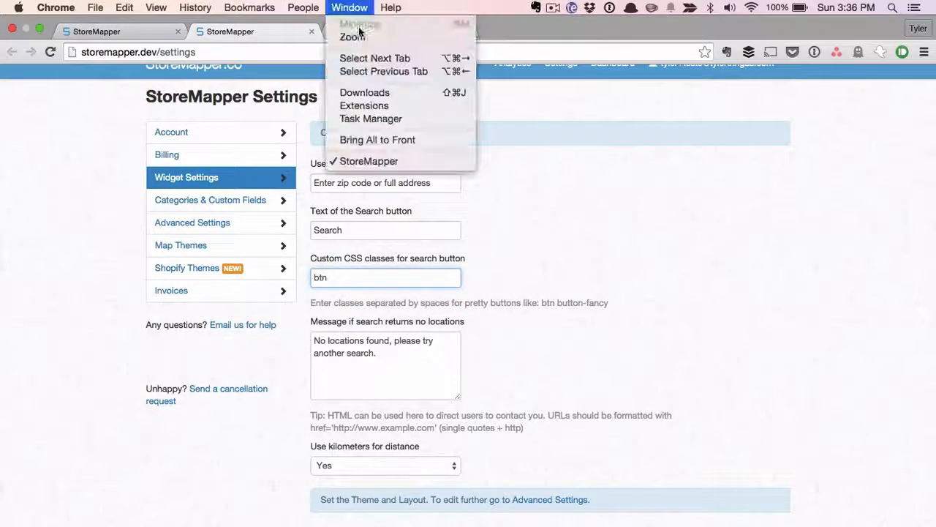
{"action": "left_click", "coordinate": [512, 44]}
{"action": "left_click", "coordinate": [397, 23]}
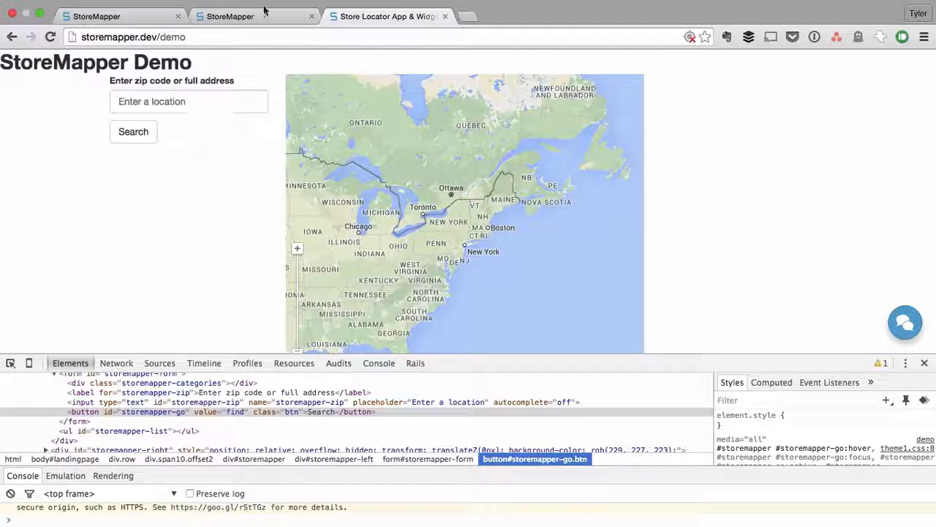
{"action": "left_click", "coordinate": [242, 16]}
{"action": "scroll", "coordinate": [598, 265], "scroll_direction": "down", "scroll_amount": 3}
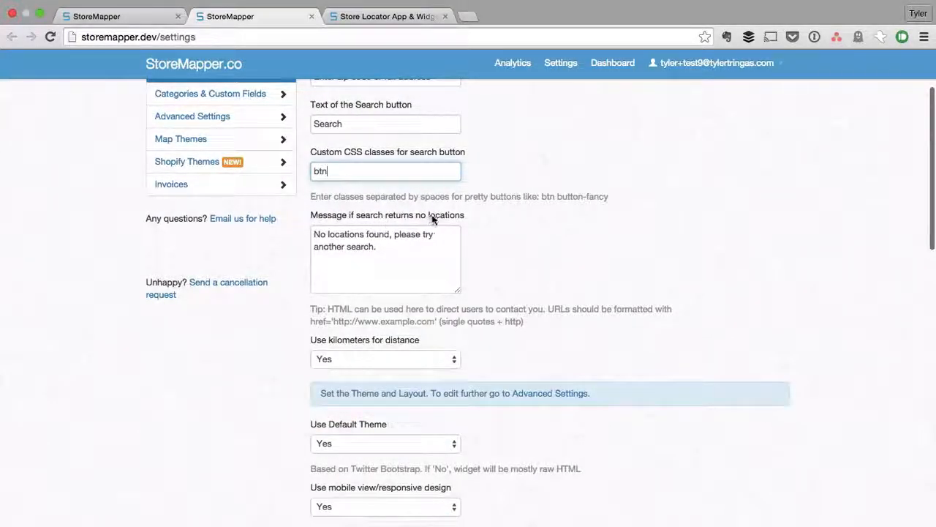
{"action": "left_click", "coordinate": [406, 21]}
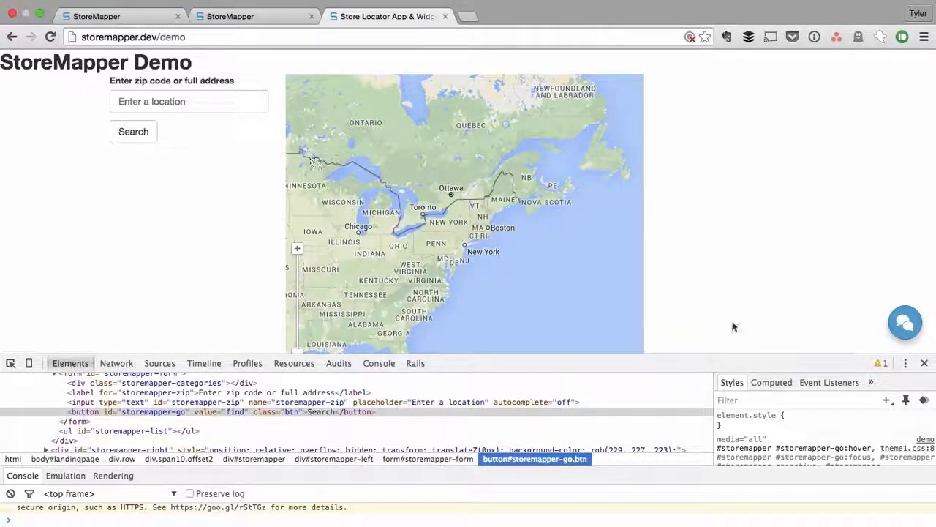
{"action": "left_click", "coordinate": [925, 363]}
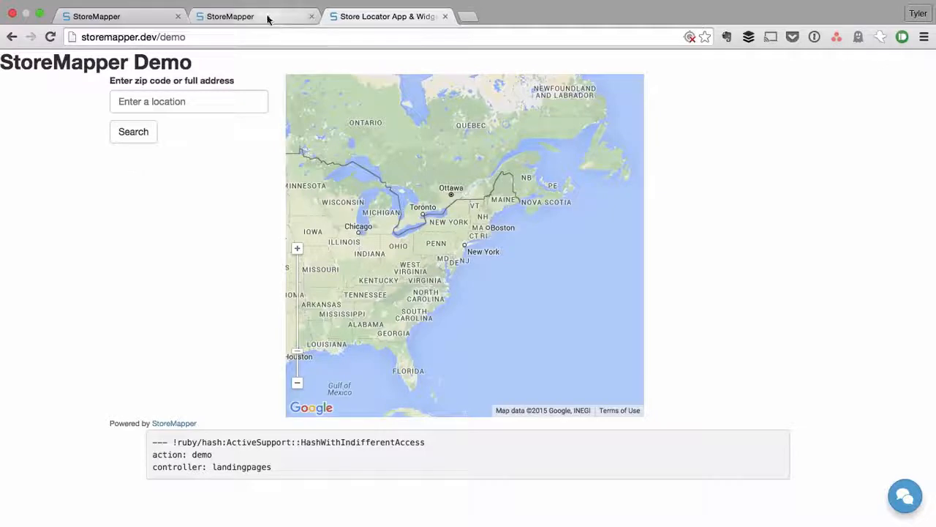
- Search the demo store locator for Kuala Lumpur using the suggested location
{"action": "left_click", "coordinate": [226, 95]}
{"action": "type", "text": "lual"}
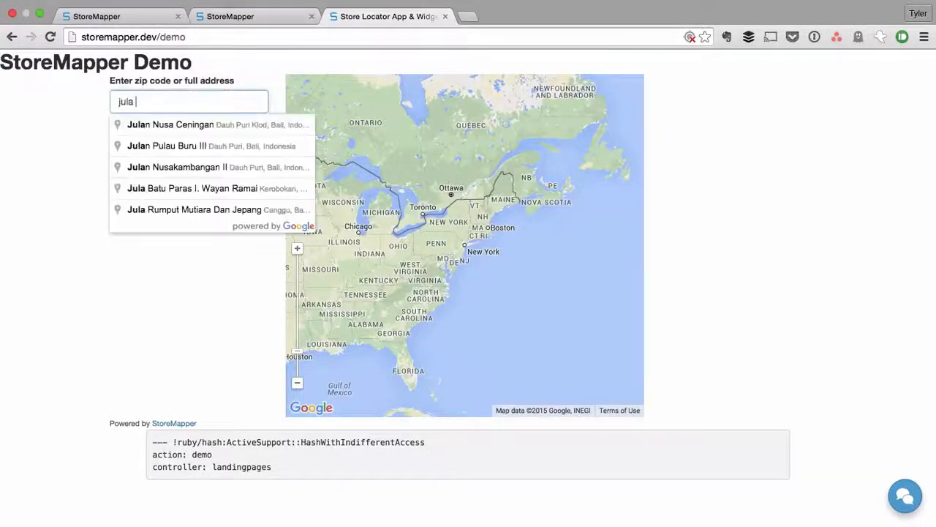
{"action": "key", "text": "BackSpace"}
{"action": "key", "text": "BackSpace"}
{"action": "key", "text": "BackSpace"}
{"action": "key", "text": "BackSpace"}
{"action": "type", "text": "kual"}
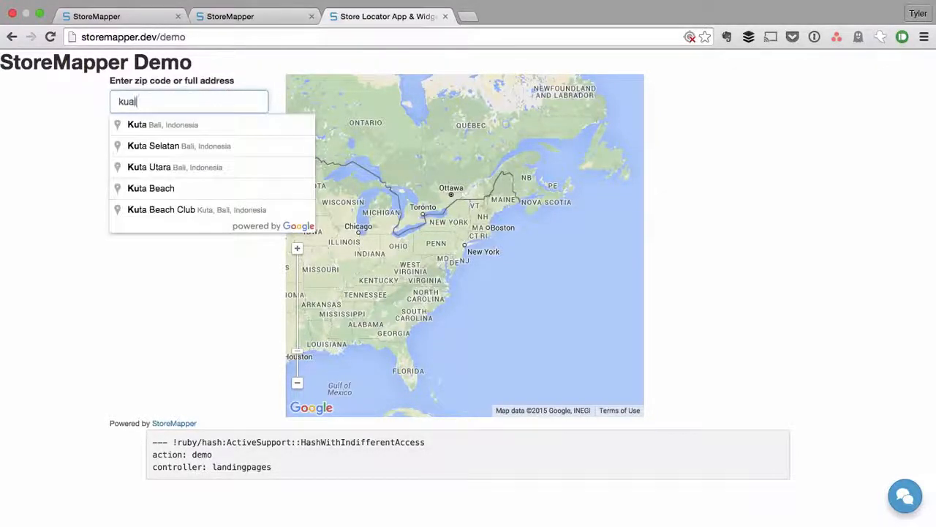
{"action": "key", "text": "Down"}
{"action": "key", "text": "Return"}
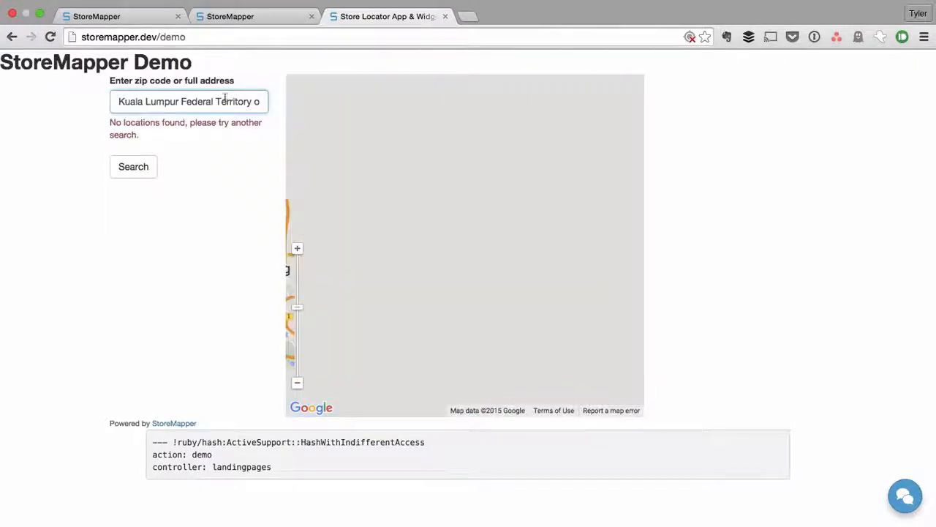
- Try adding an HTML link with an href attribute to the no-locations message, and remove the addition
{"action": "left_click", "coordinate": [248, 16]}
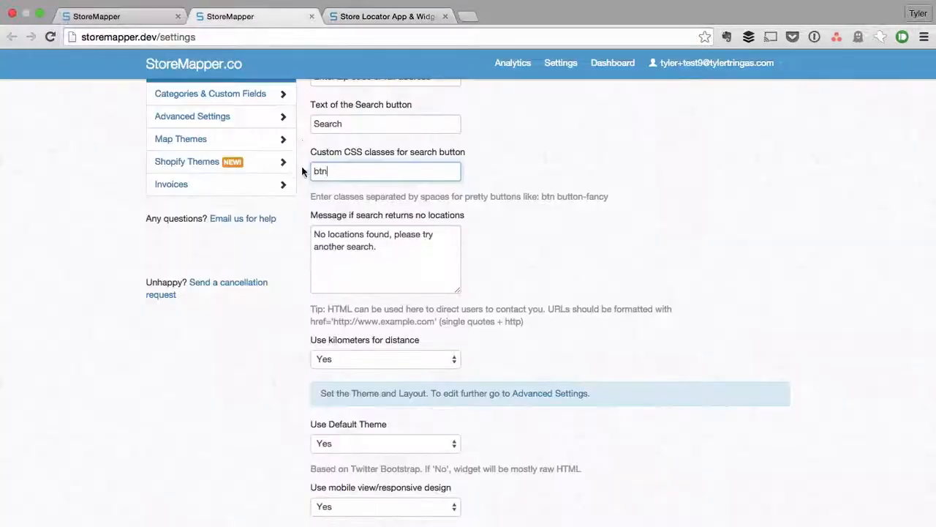
{"action": "left_click", "coordinate": [385, 246]}
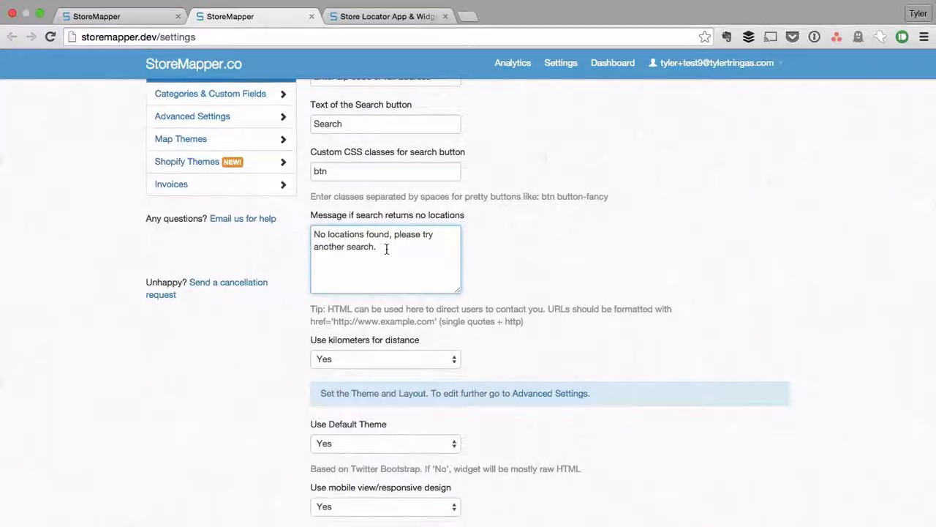
{"action": "type", "text": "<a href"}
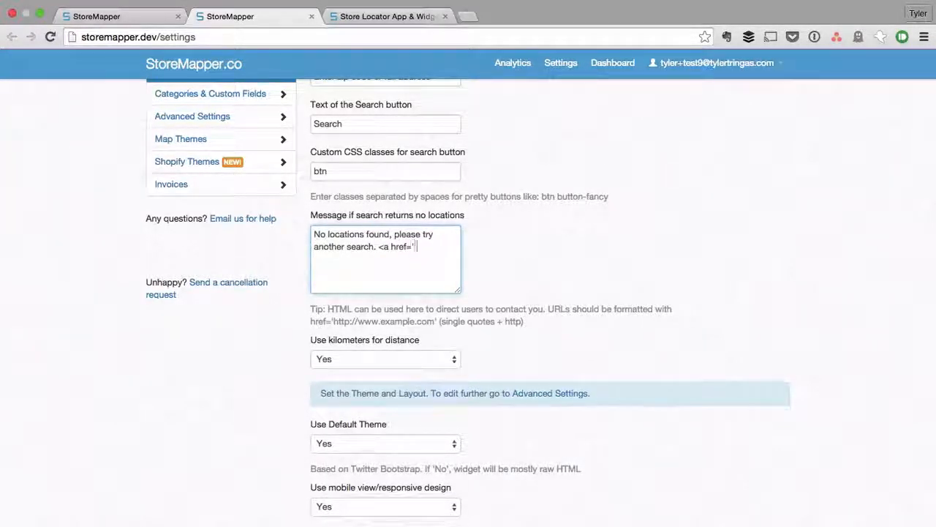
{"action": "type", "text": "='"}
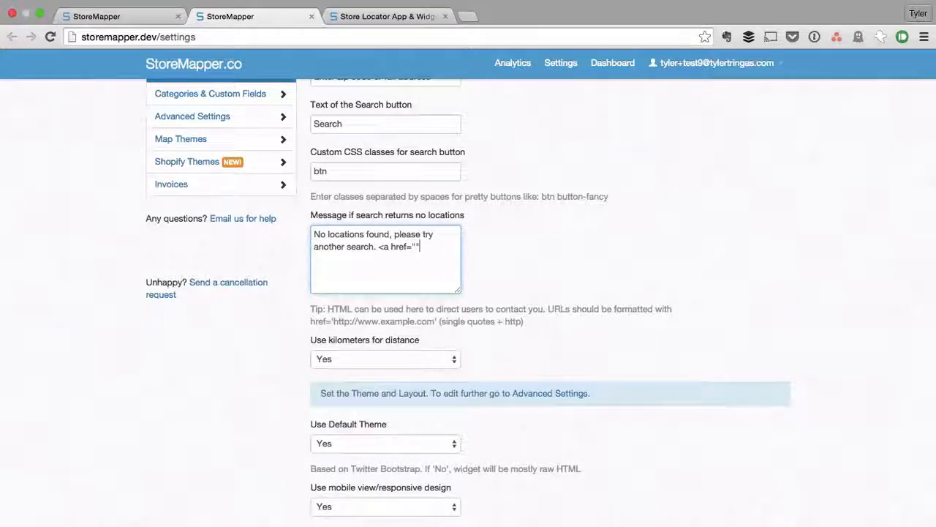
{"action": "key", "text": "alt+shift+Left"}
{"action": "key", "text": "alt+shift+Left"}
{"action": "key", "text": "shift+Left"}
{"action": "key", "text": "BackSpace"}
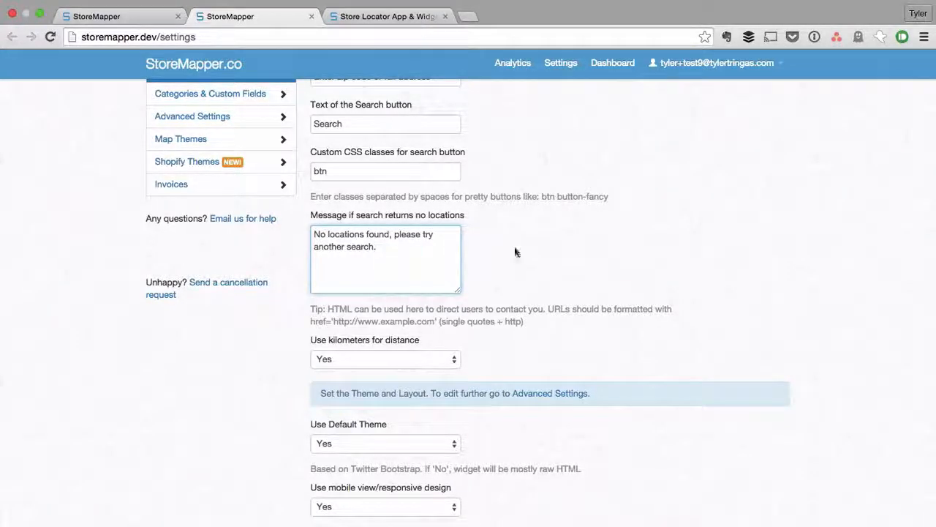
- Review the option to use kilometers for distance and the theme and layout settings, keeping kilometers set to Yes
{"action": "scroll", "coordinate": [568, 259], "scroll_direction": "down", "scroll_amount": 2}
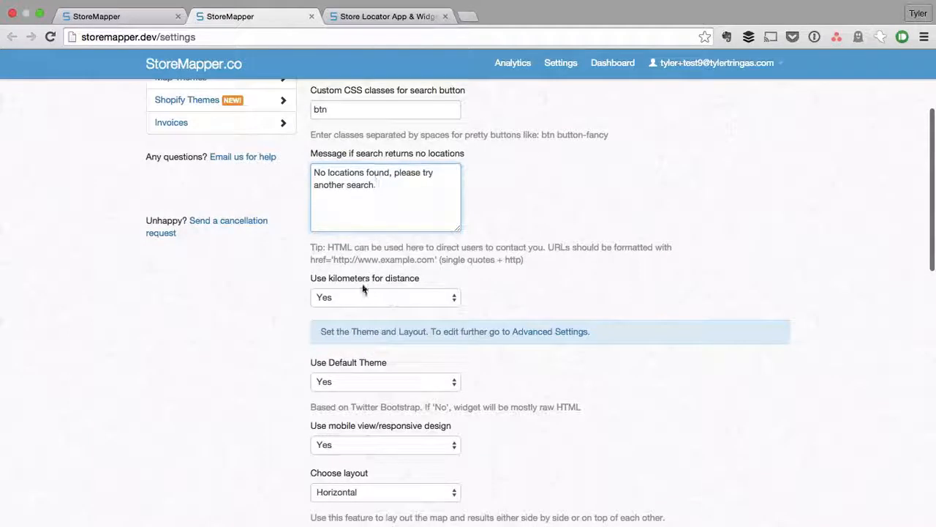
{"action": "scroll", "coordinate": [370, 278], "scroll_direction": "down", "scroll_amount": 1}
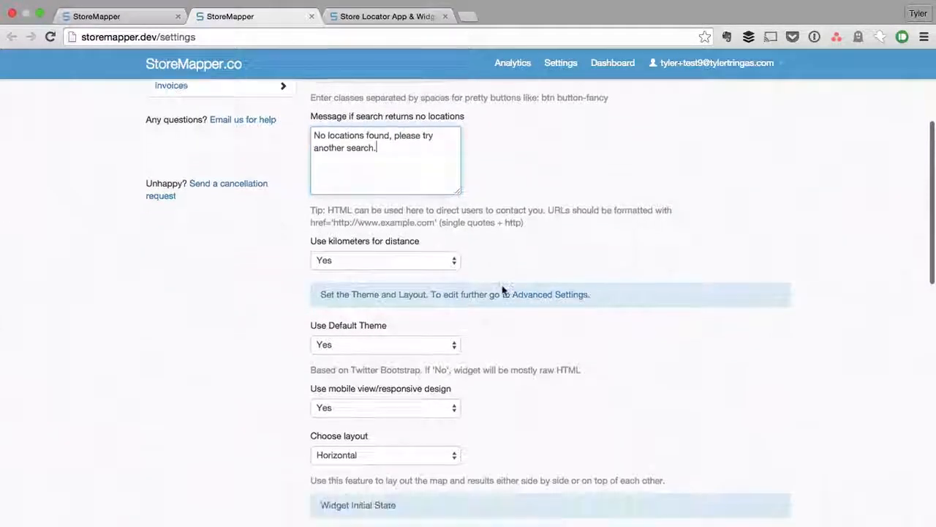
{"action": "left_click", "coordinate": [370, 261]}
{"action": "left_click", "coordinate": [569, 244]}
{"action": "scroll", "coordinate": [570, 245], "scroll_direction": "down", "scroll_amount": 3}
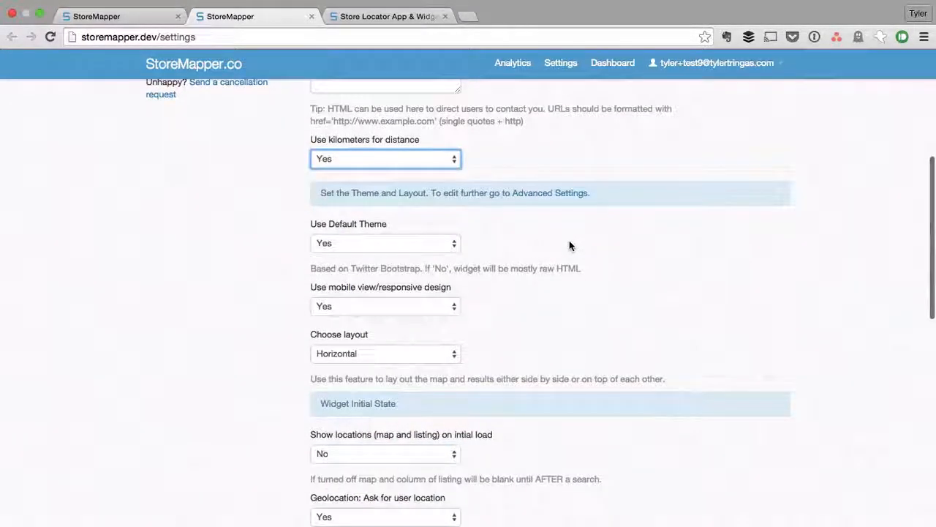
- Compare the Use Default Theme setting with the styling of the search form on the demo page
{"action": "left_click", "coordinate": [570, 245]}
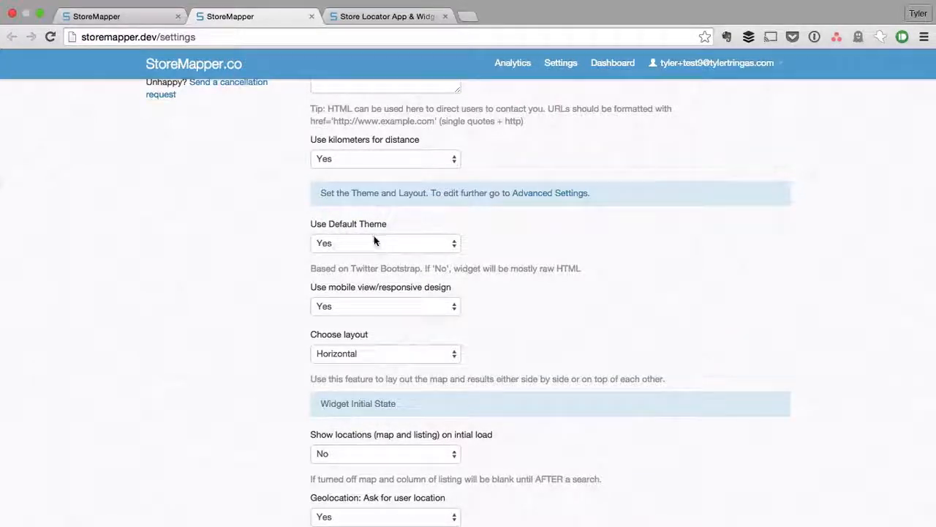
{"action": "left_click", "coordinate": [400, 10]}
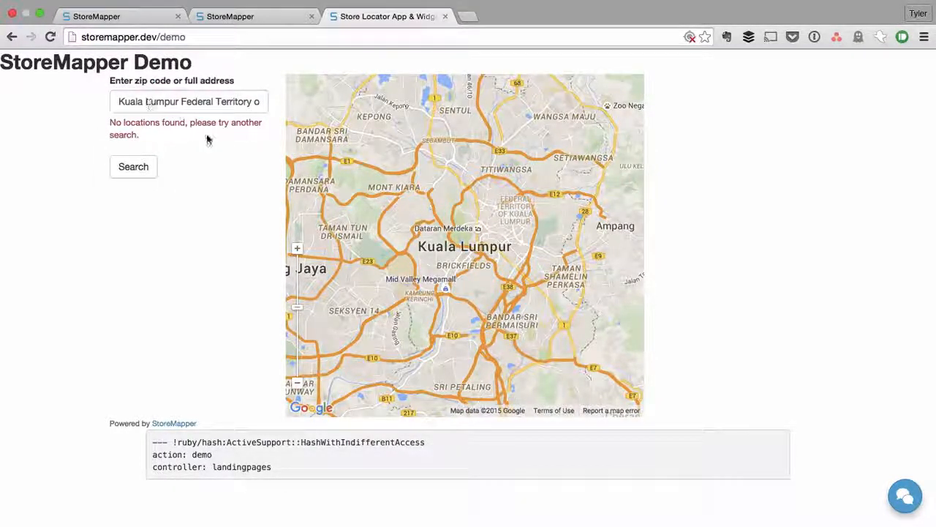
{"action": "left_click", "coordinate": [121, 103]}
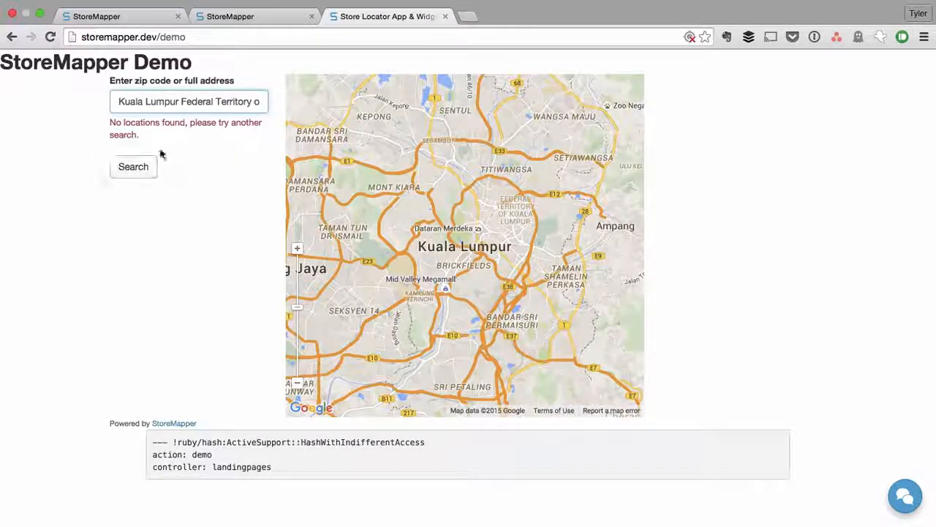
- Search the demo store locator for zip code 10012 using the suggested New York location
{"action": "triple_click", "coordinate": [220, 101]}
{"action": "type", "text": "10012"}
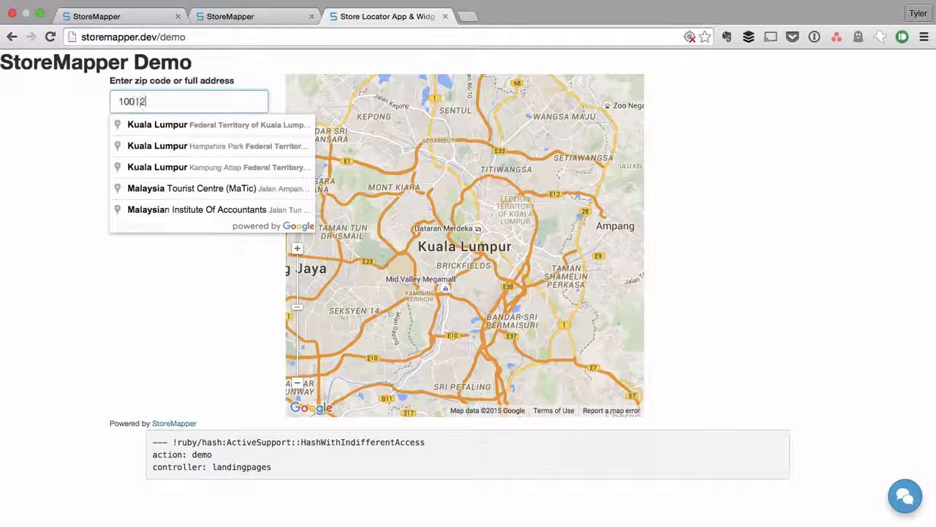
{"action": "key", "text": "Down"}
{"action": "key", "text": "Return"}
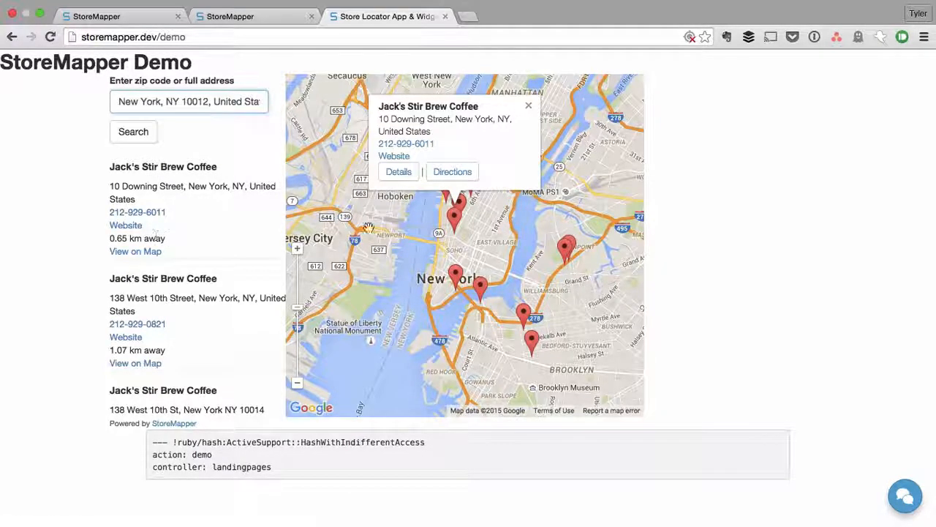
- Review the options for the default theme and the mobile view/responsive design settings, keeping both at Yes
{"action": "left_click", "coordinate": [246, 17]}
{"action": "left_click", "coordinate": [382, 246]}
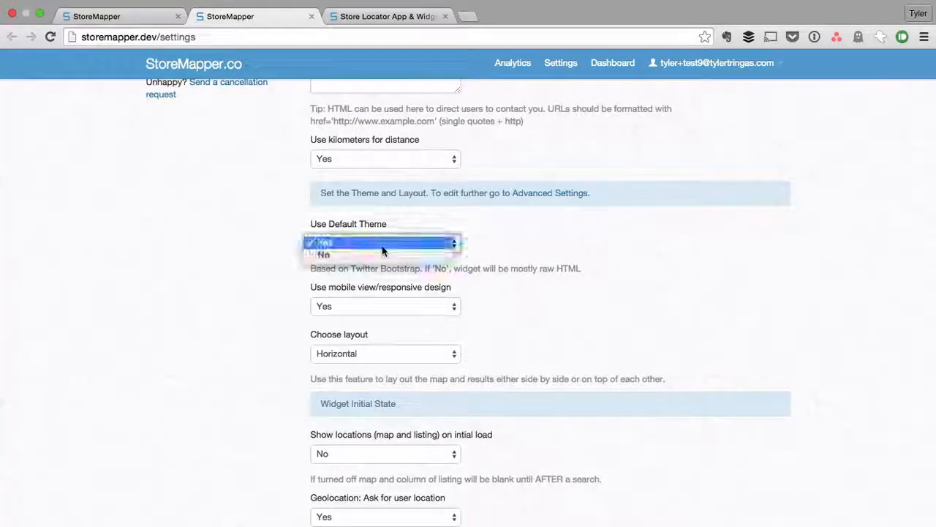
{"action": "left_click", "coordinate": [553, 240]}
{"action": "left_click", "coordinate": [422, 311]}
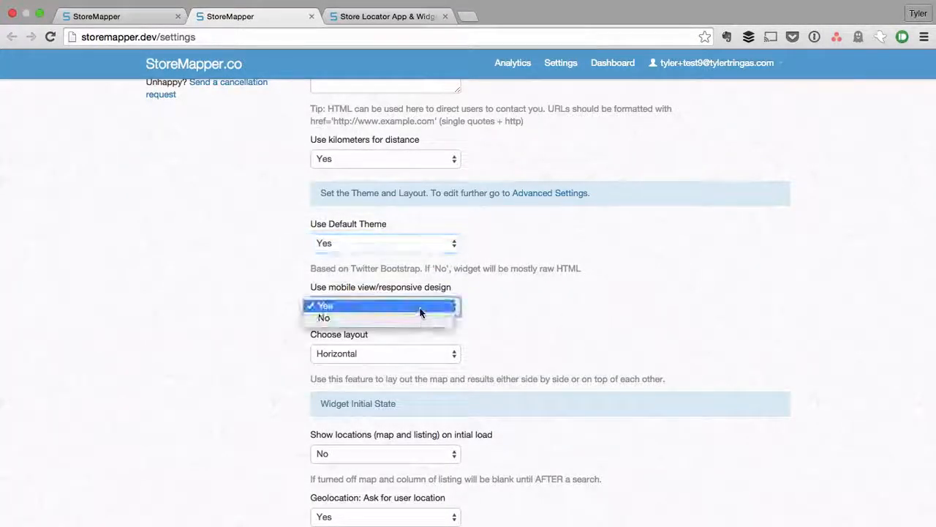
{"action": "left_click", "coordinate": [521, 311]}
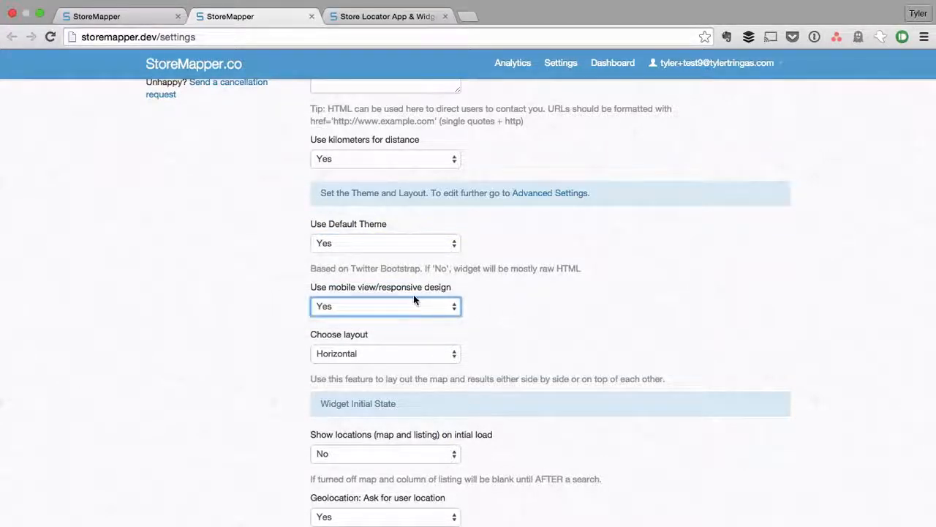
- Compare the mobile view/responsive design setting with the store locator on the demo page
{"action": "left_click", "coordinate": [395, 16]}
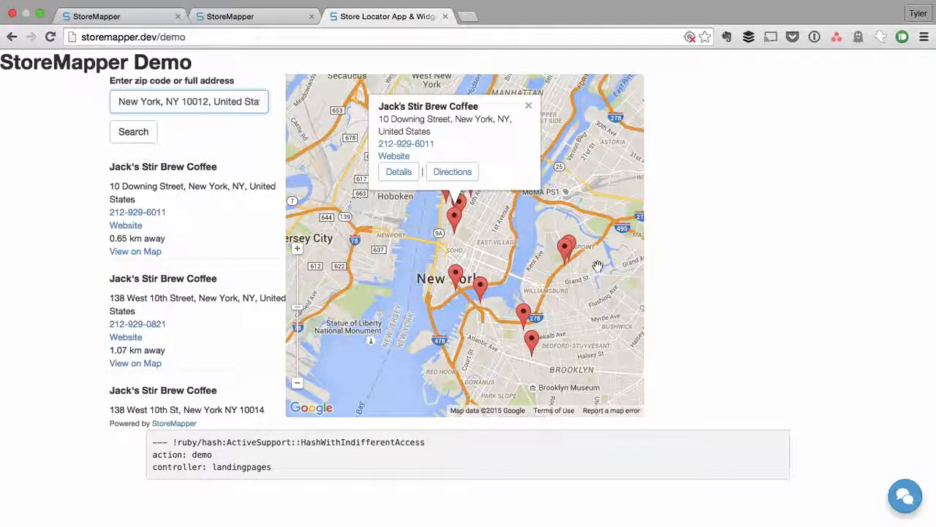
{"action": "left_click", "coordinate": [230, 19]}
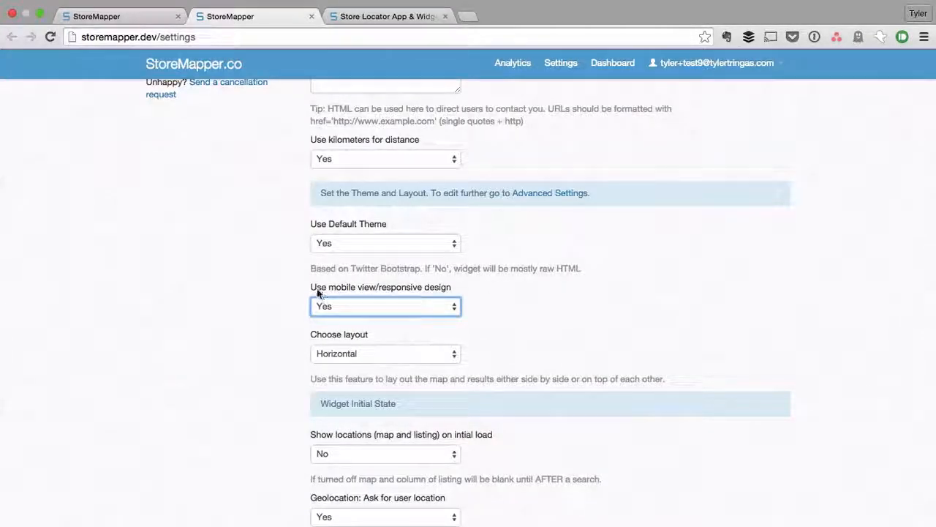
{"action": "scroll", "coordinate": [527, 307], "scroll_direction": "down", "scroll_amount": 1}
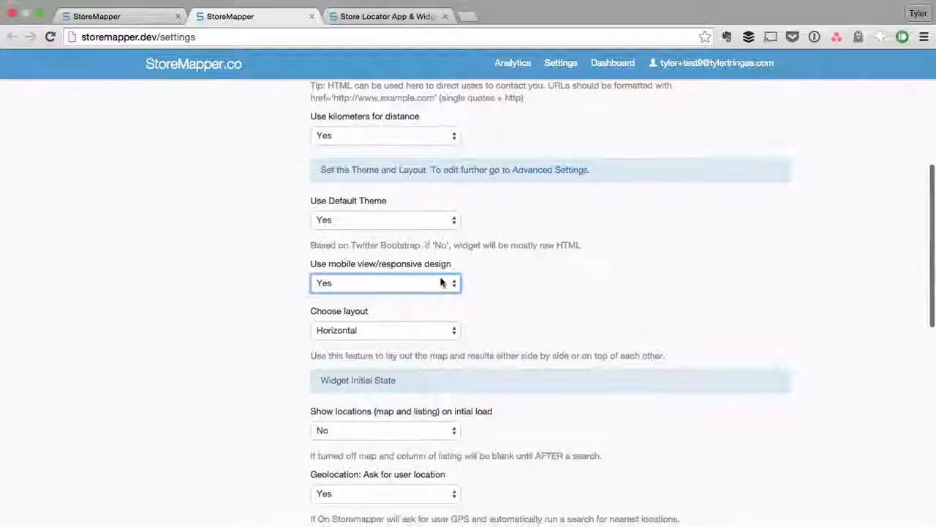
{"action": "left_click", "coordinate": [573, 287]}
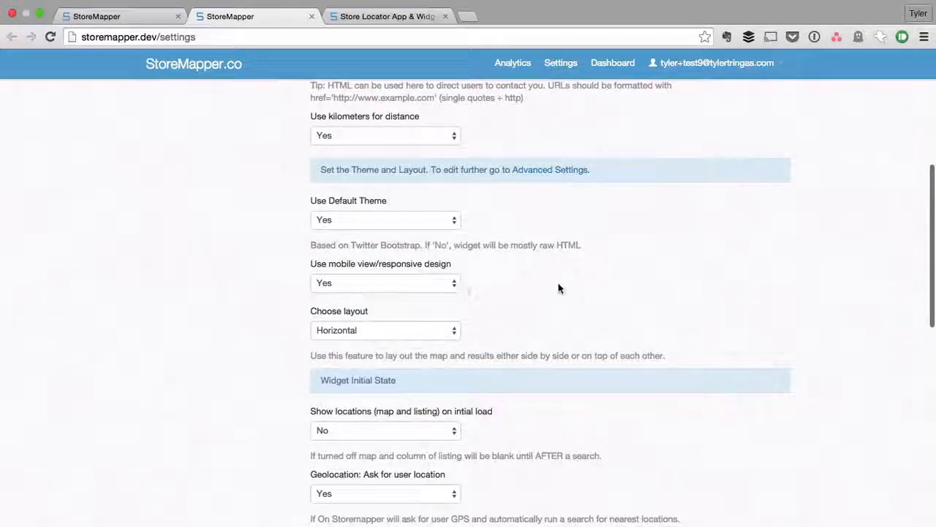
- Compare the Choose layout setting with the arrangement of map and results on the demo page
{"action": "scroll", "coordinate": [559, 286], "scroll_direction": "down", "scroll_amount": 3}
{"action": "scroll", "coordinate": [560, 286], "scroll_direction": "down", "scroll_amount": 1}
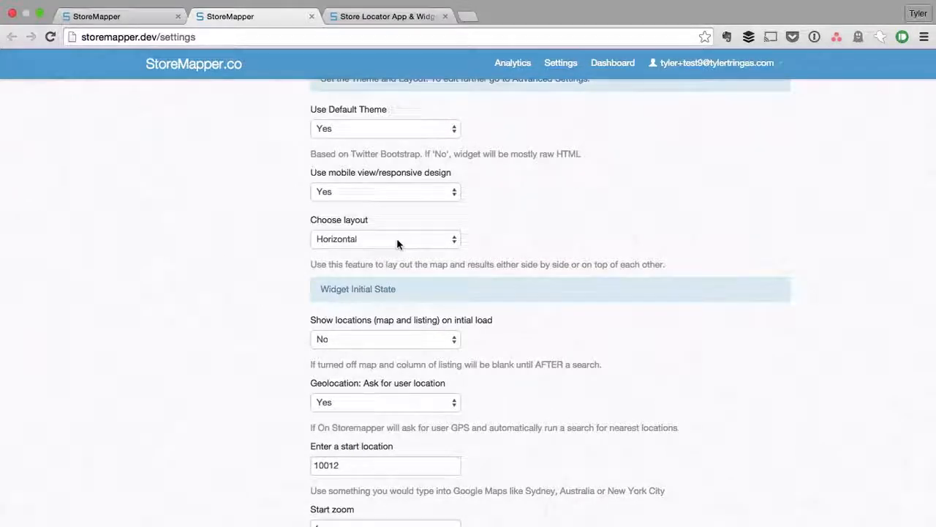
{"action": "left_click", "coordinate": [394, 18]}
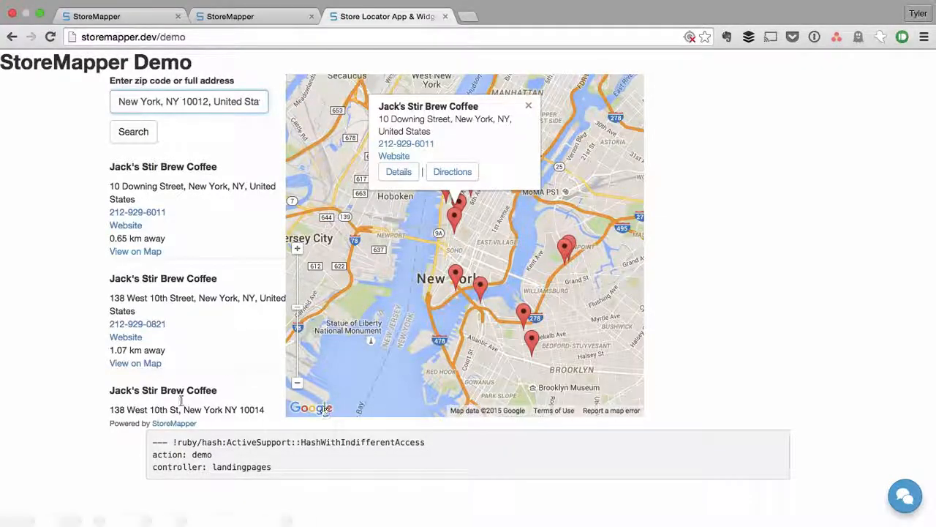
{"action": "left_click", "coordinate": [249, 16]}
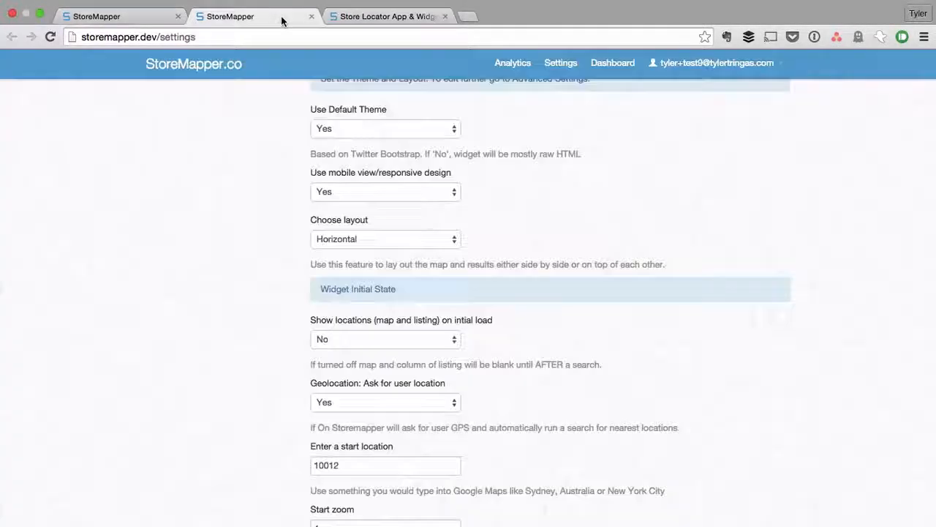
- Locate the Advanced Settings link for further theme and layout editing in the widget settings
{"action": "scroll", "coordinate": [519, 233], "scroll_direction": "down", "scroll_amount": 2}
{"action": "scroll", "coordinate": [520, 233], "scroll_direction": "up", "scroll_amount": 5}
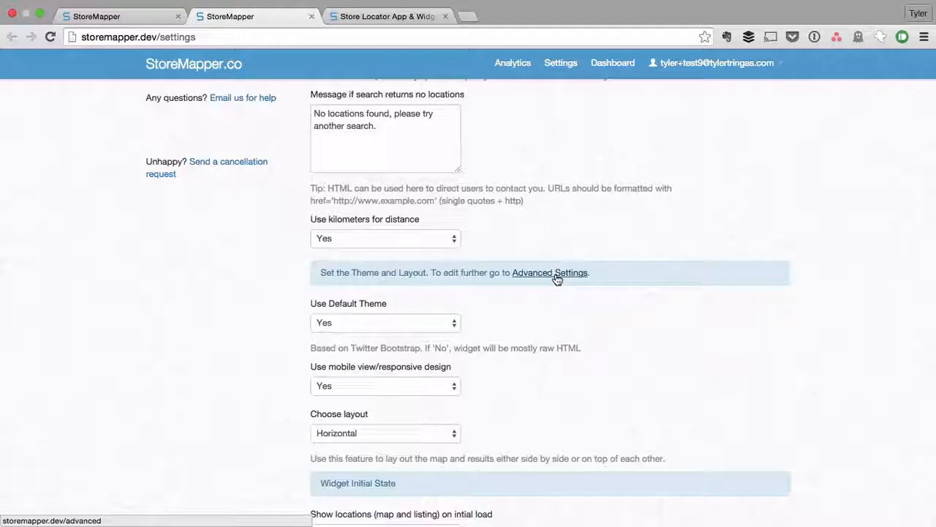
{"action": "scroll", "coordinate": [497, 168], "scroll_direction": "down", "scroll_amount": 2}
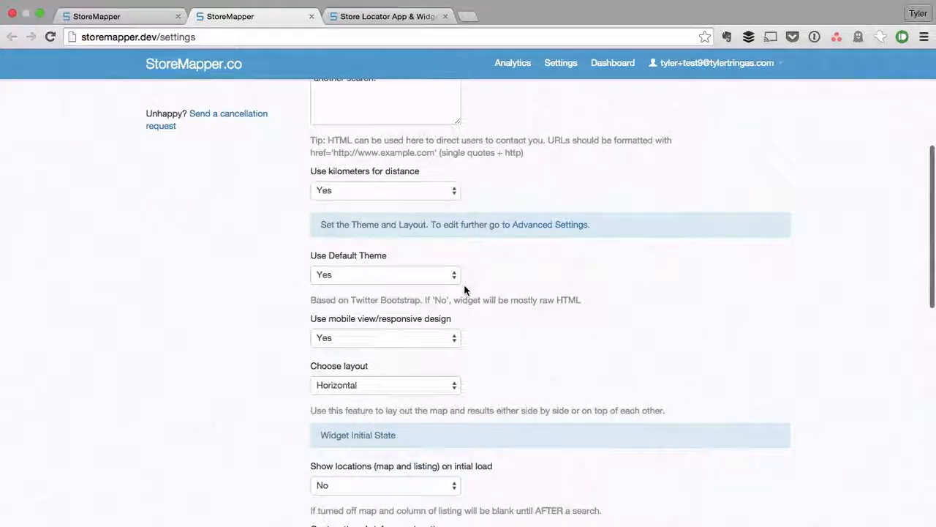
- Examine the Widget Initial State settings and compare them with the locator on the demo page
{"action": "scroll", "coordinate": [577, 307], "scroll_direction": "down", "scroll_amount": 5}
{"action": "scroll", "coordinate": [582, 305], "scroll_direction": "down", "scroll_amount": 9}
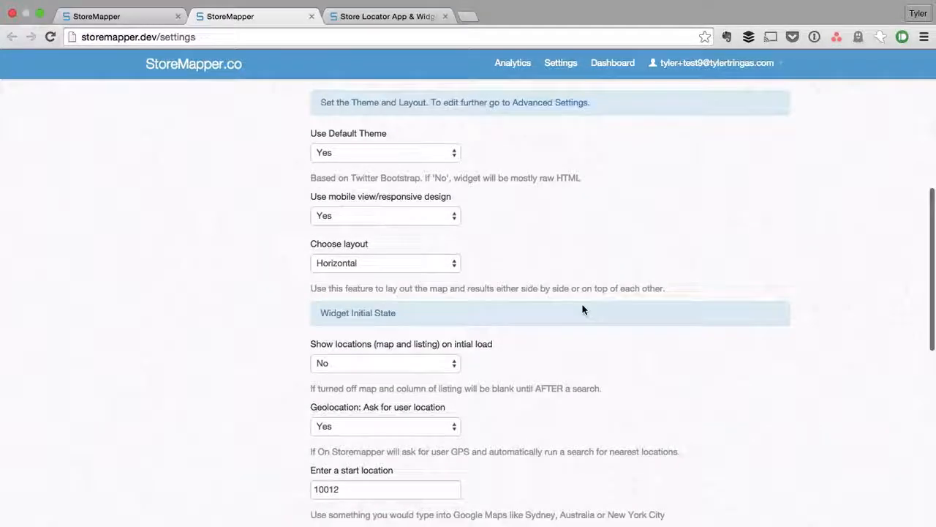
{"action": "scroll", "coordinate": [583, 306], "scroll_direction": "down", "scroll_amount": 2}
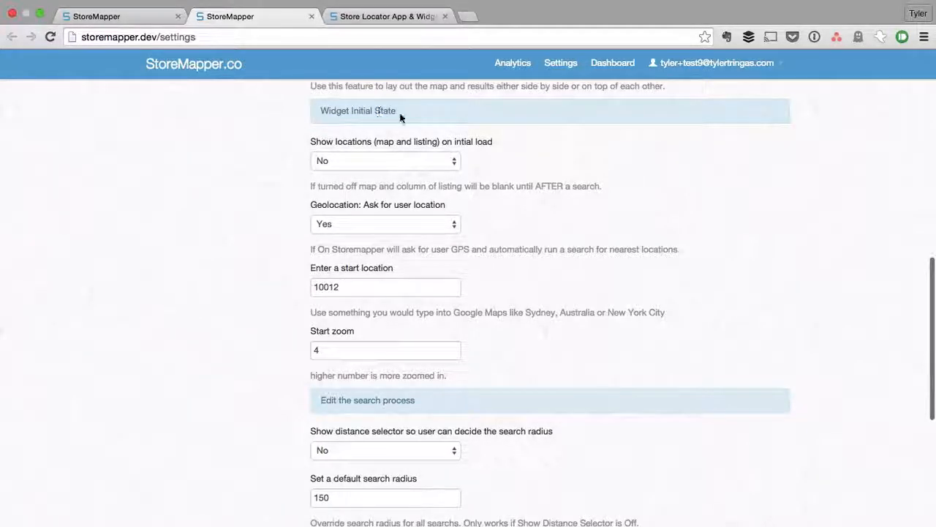
{"action": "left_click", "coordinate": [371, 16]}
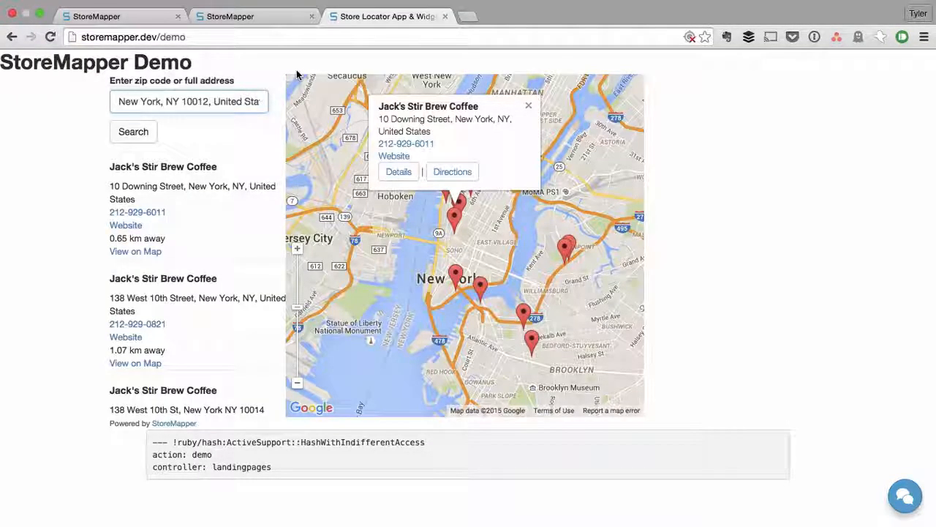
{"action": "left_click", "coordinate": [265, 15]}
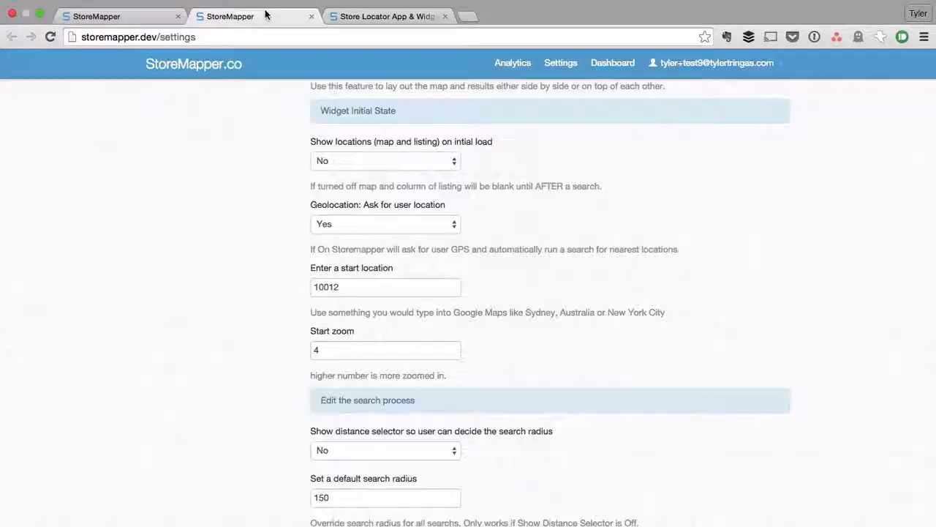
- Review the options for showing locations on initial load, keeping No, and look at the map and listing on the demo page
{"action": "left_click", "coordinate": [389, 160]}
{"action": "left_click", "coordinate": [325, 146]}
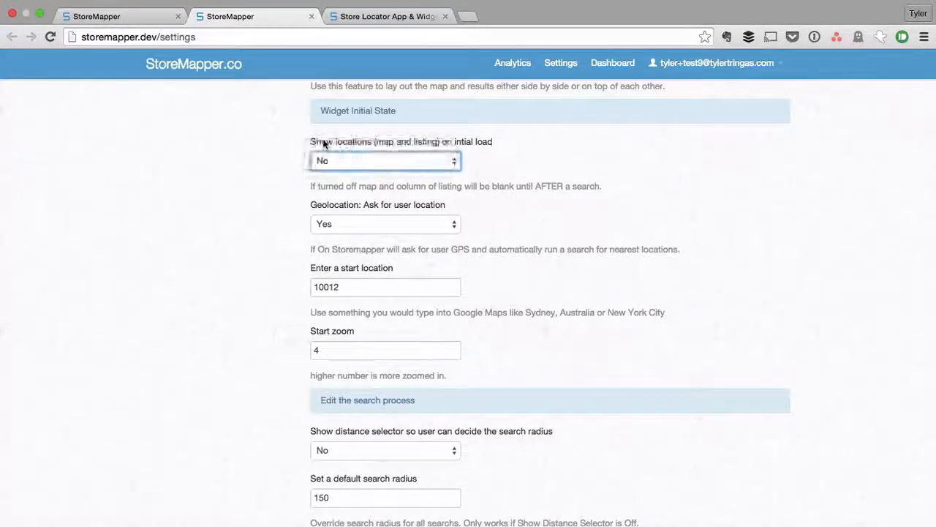
{"action": "left_click", "coordinate": [435, 160]}
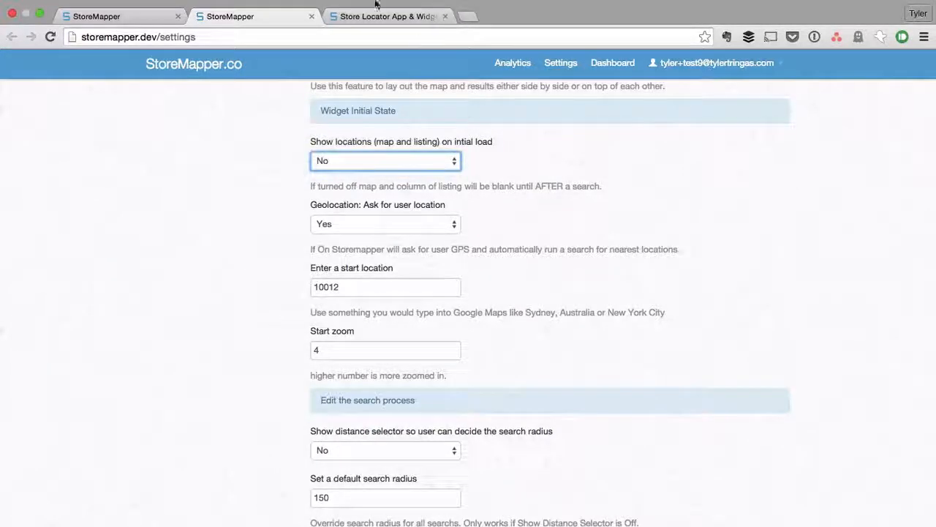
{"action": "left_click", "coordinate": [376, 15]}
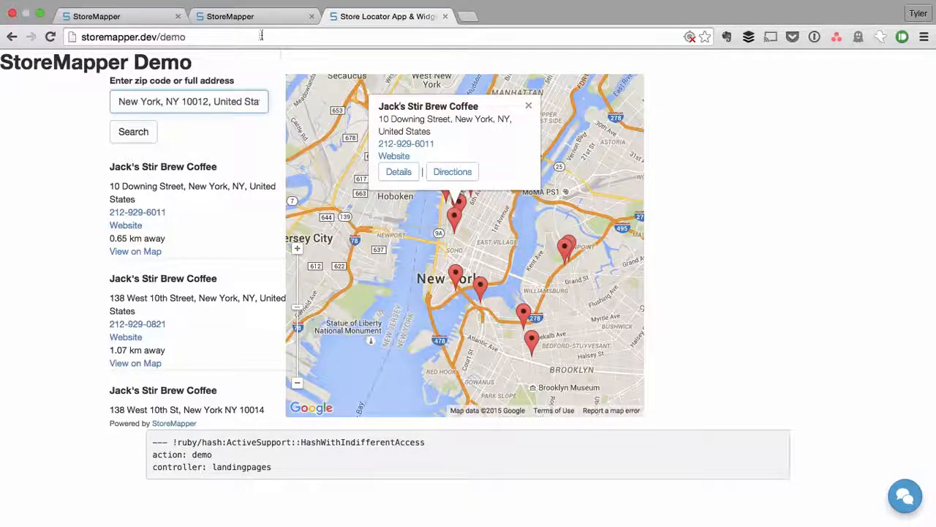
- Set the option to show locations (map and listing) on initial load to Yes
{"action": "left_click", "coordinate": [230, 16]}
{"action": "left_click", "coordinate": [394, 165]}
{"action": "left_click", "coordinate": [395, 150]}
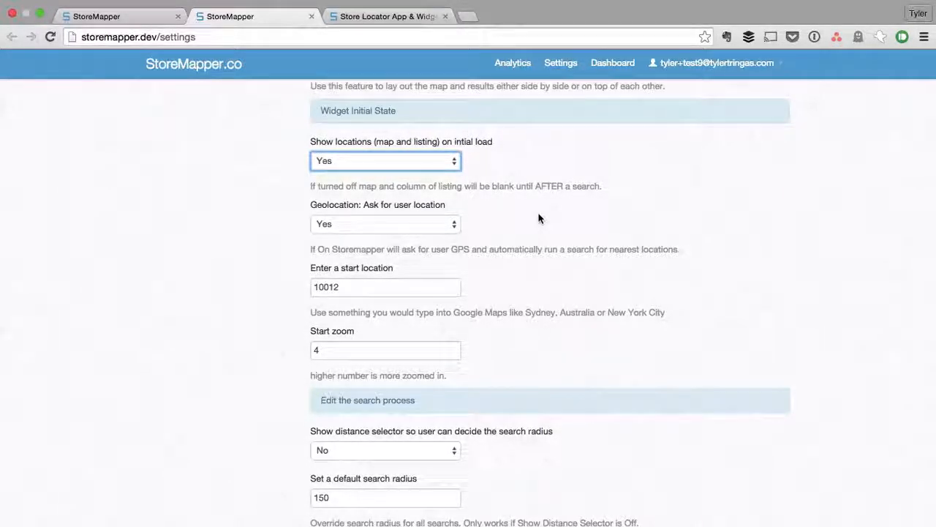
{"action": "left_click", "coordinate": [431, 166]}
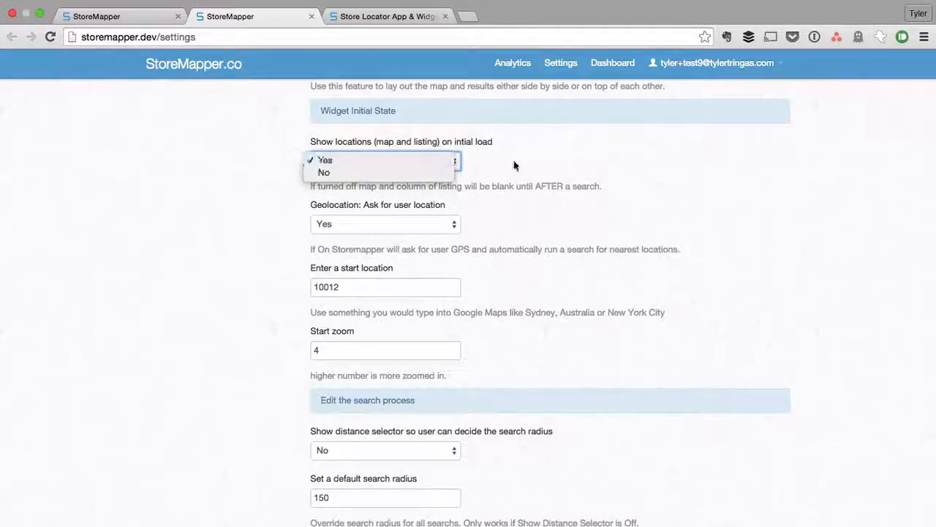
{"action": "left_click", "coordinate": [514, 164]}
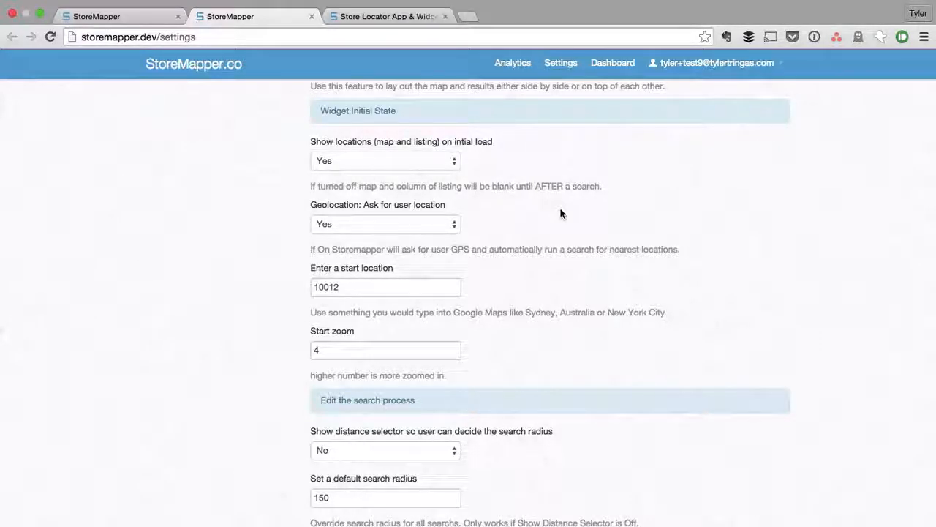
{"action": "left_click", "coordinate": [355, 161]}
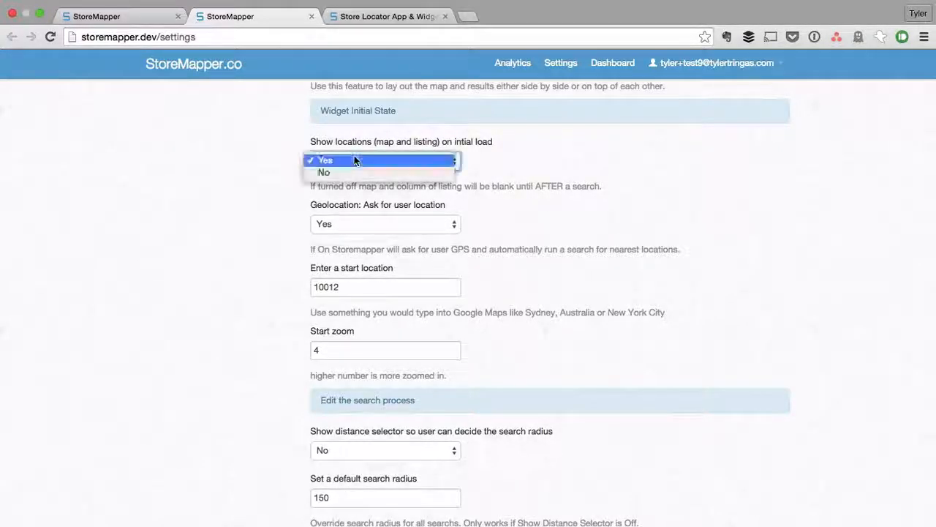
{"action": "left_click", "coordinate": [596, 184]}
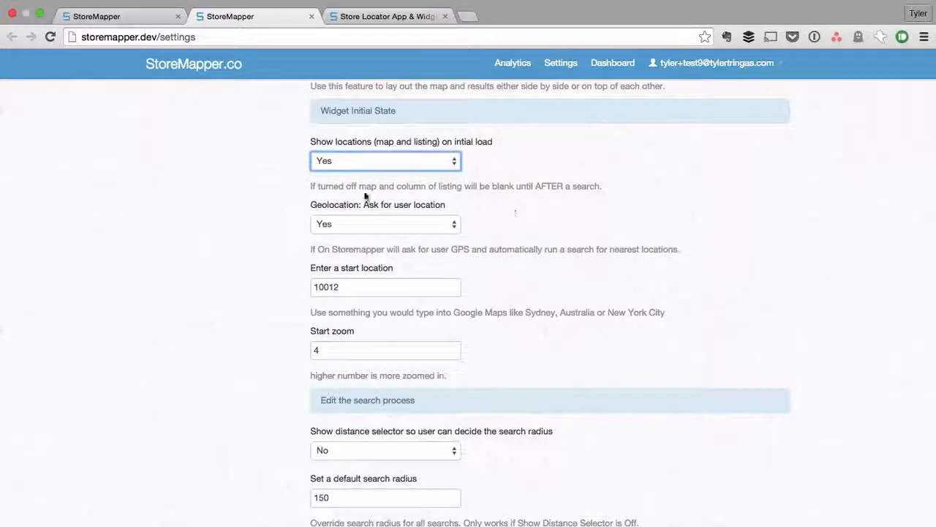
- Allow the reloaded demo page to know the current location and zoom its map out two levels
{"action": "left_click", "coordinate": [385, 17]}
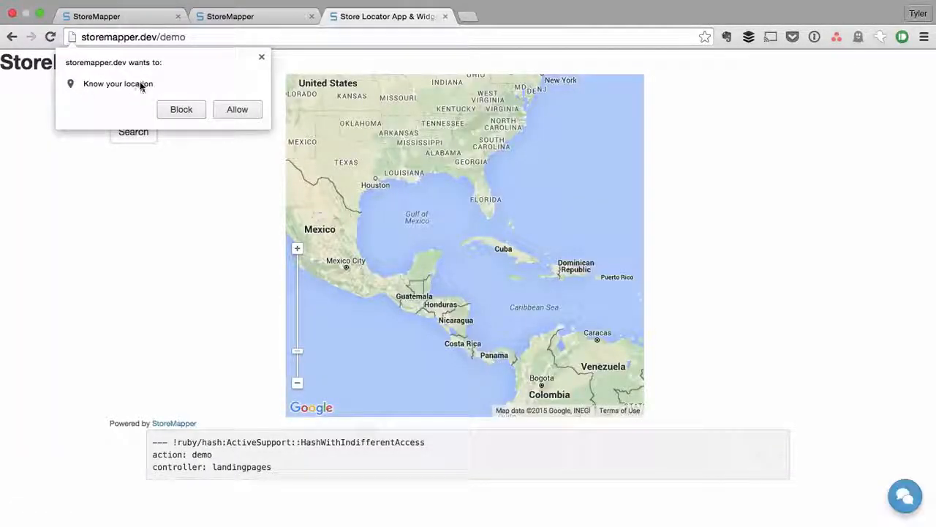
{"action": "left_click", "coordinate": [233, 108]}
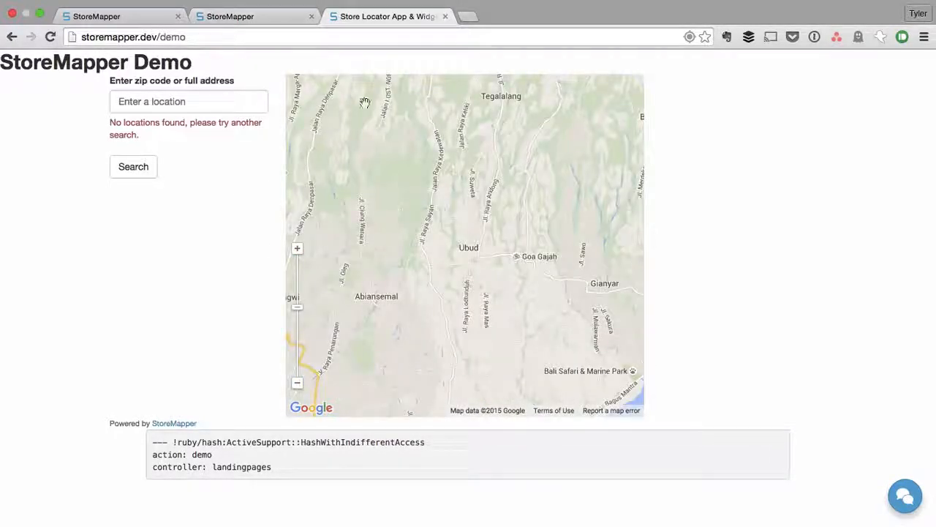
{"action": "left_click", "coordinate": [297, 383]}
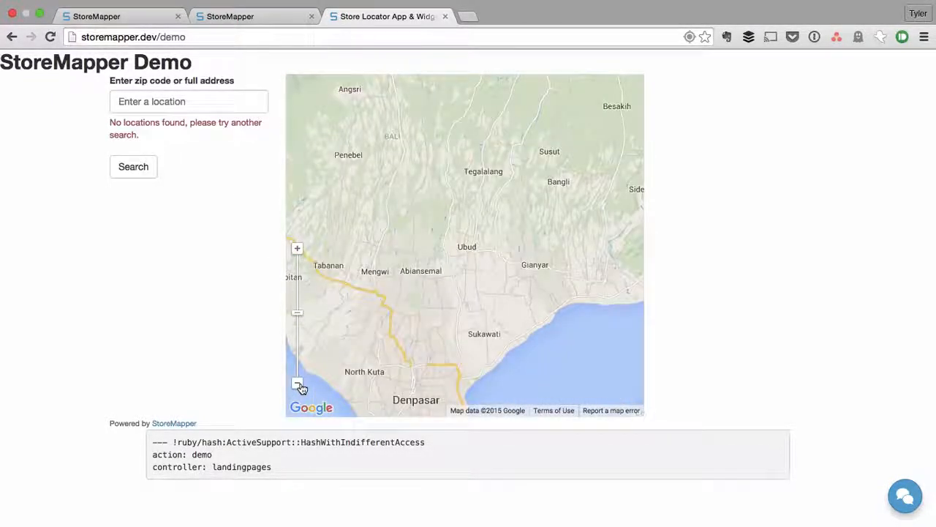
{"action": "left_click", "coordinate": [297, 383]}
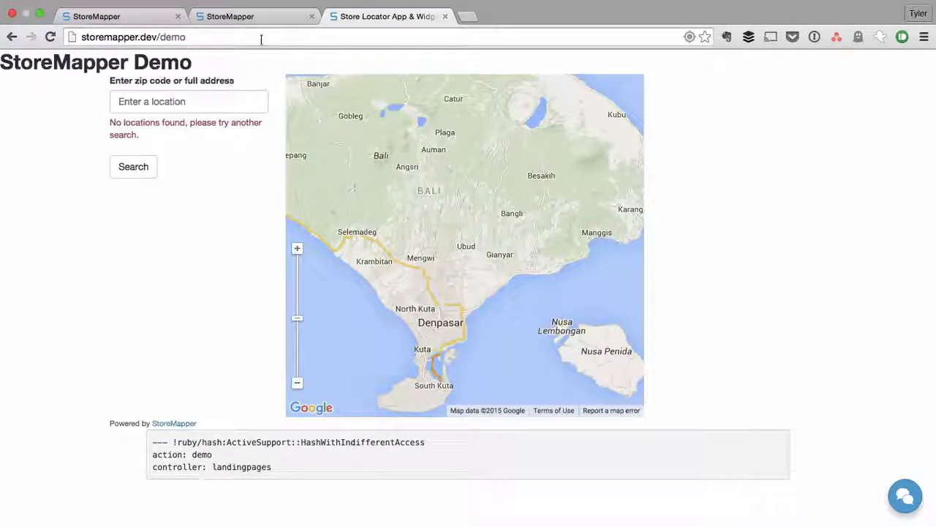
- Review the options for asking for the user's location through geolocation, keeping Yes
{"action": "left_click", "coordinate": [271, 19]}
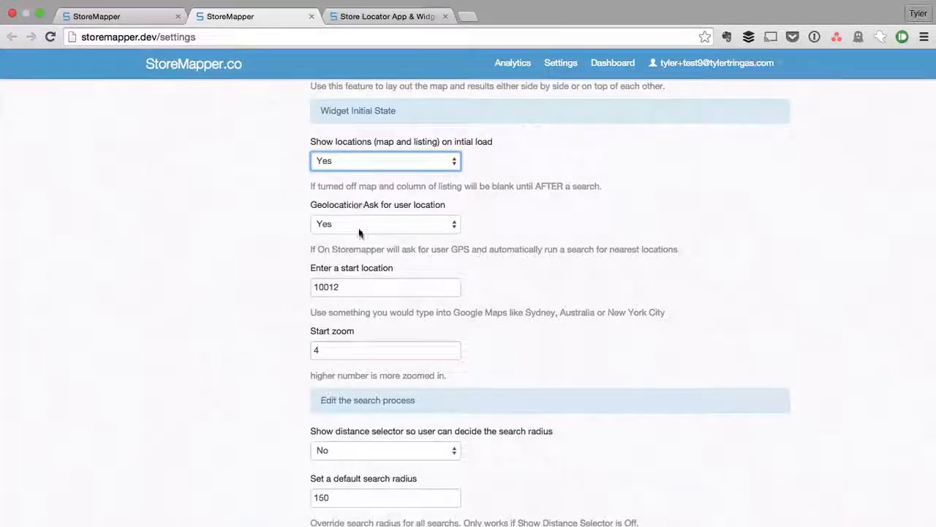
{"action": "left_click", "coordinate": [409, 228]}
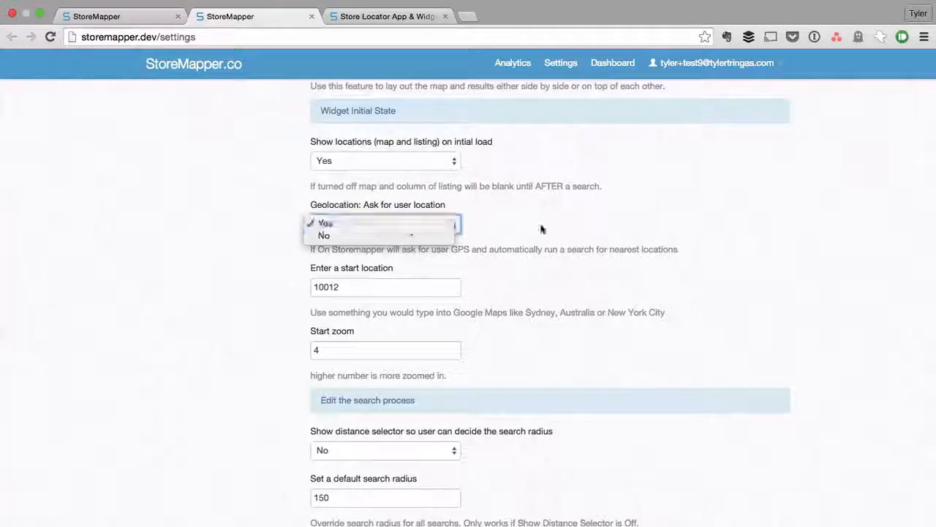
{"action": "left_click", "coordinate": [580, 226]}
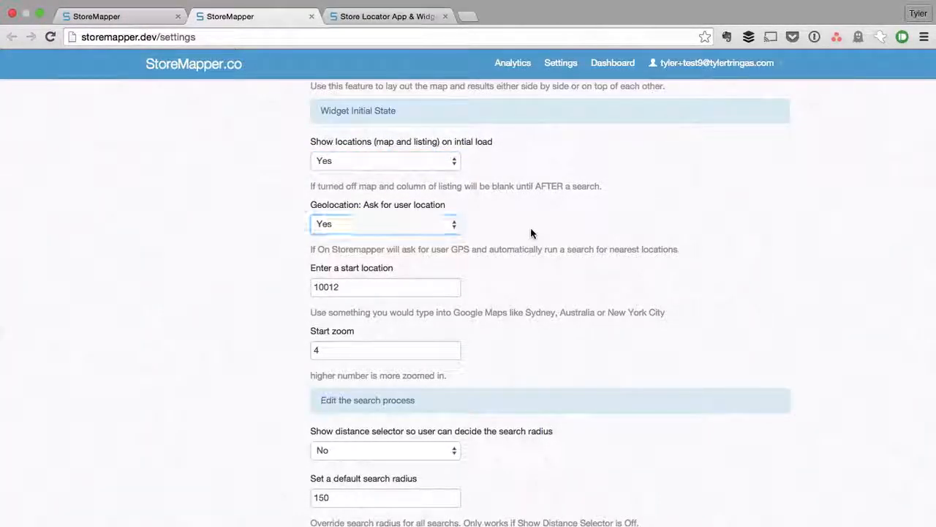
- Clear the demo page's saved location permission, reload the page, and block it from knowing the current location
{"action": "scroll", "coordinate": [530, 228], "scroll_direction": "down", "scroll_amount": 1}
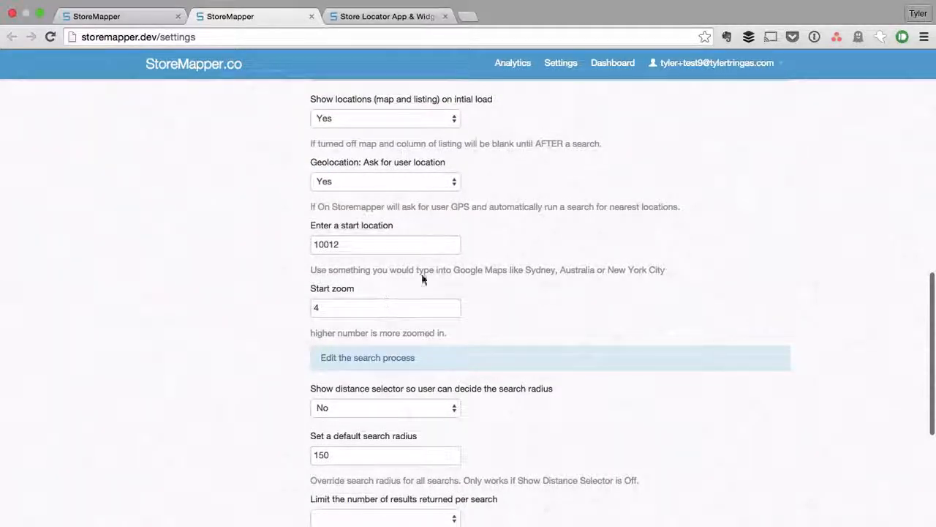
{"action": "left_click", "coordinate": [376, 17]}
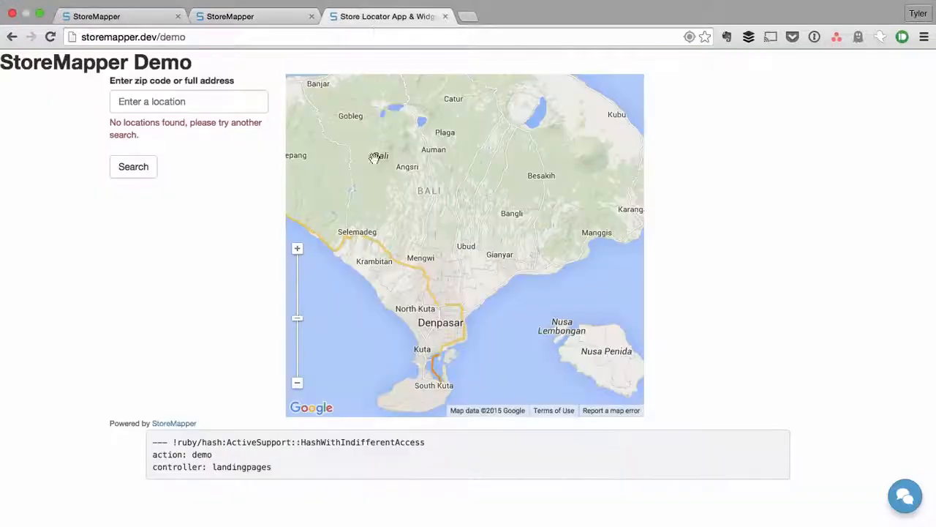
{"action": "key", "text": "super+r"}
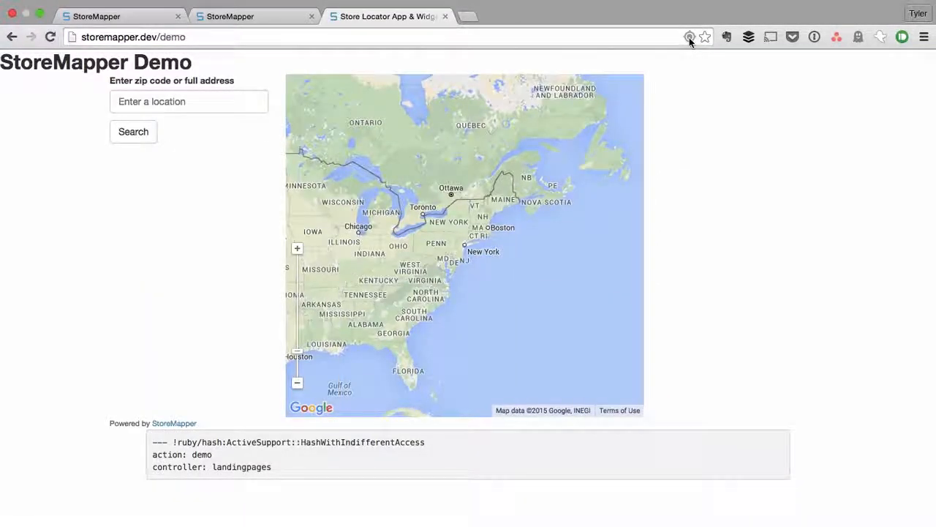
{"action": "left_click", "coordinate": [689, 37]}
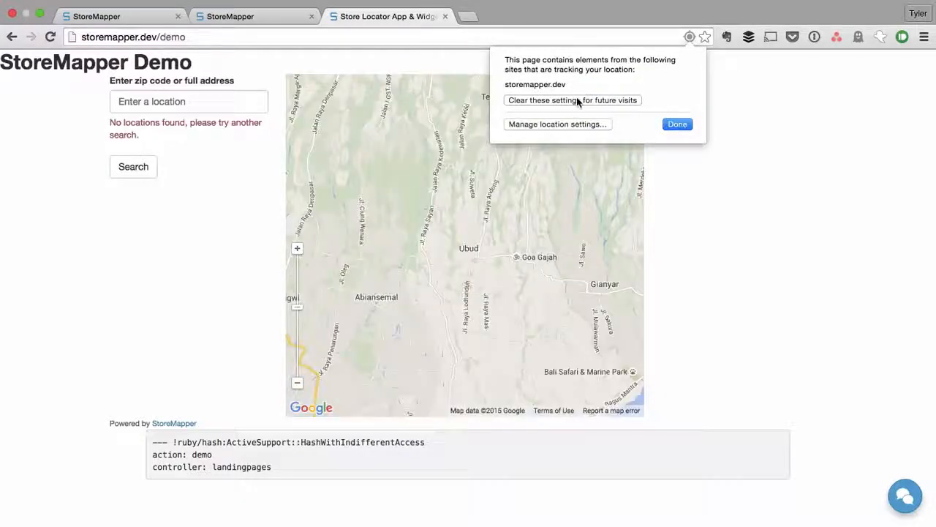
{"action": "left_click", "coordinate": [577, 100]}
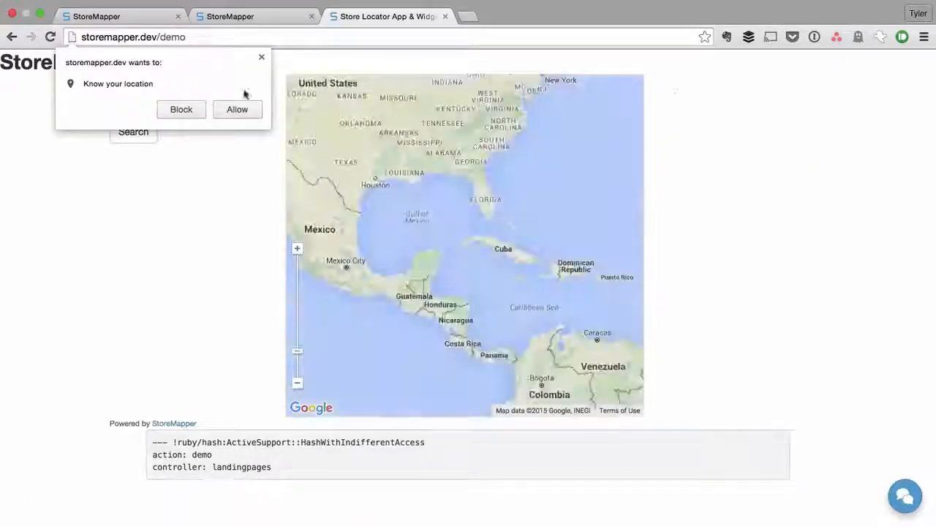
{"action": "left_click", "coordinate": [179, 111]}
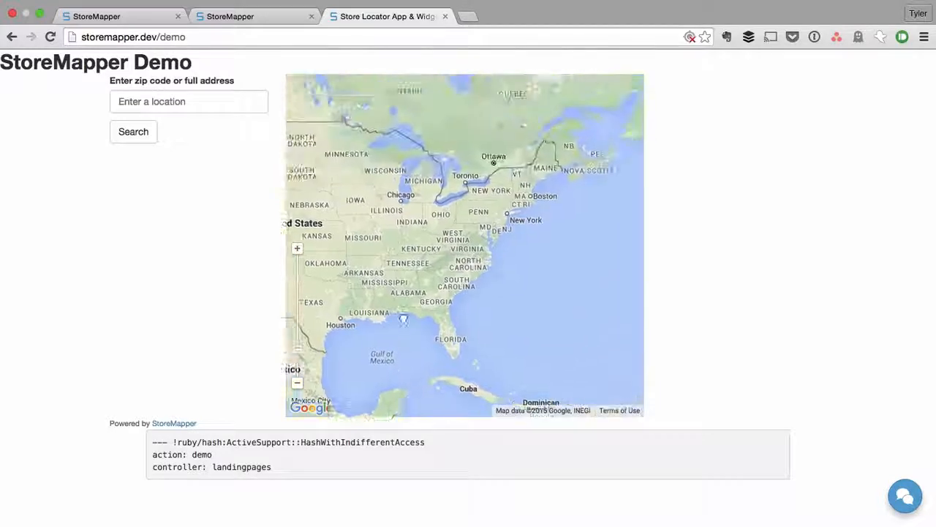
- Set the widget's start location to "sydney, australia" and the start zoom to 7, and update the settings
{"action": "left_click", "coordinate": [260, 25]}
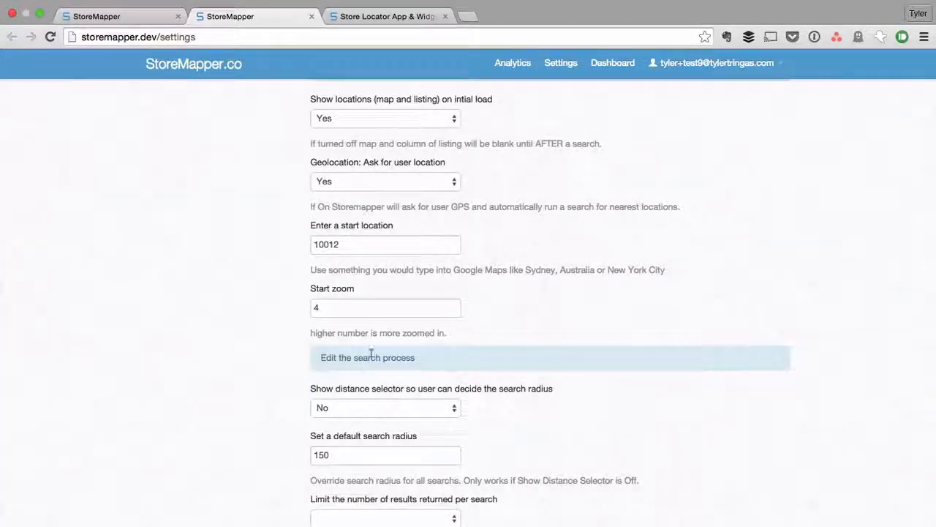
{"action": "double_click", "coordinate": [360, 241]}
{"action": "type", "text": "9"}
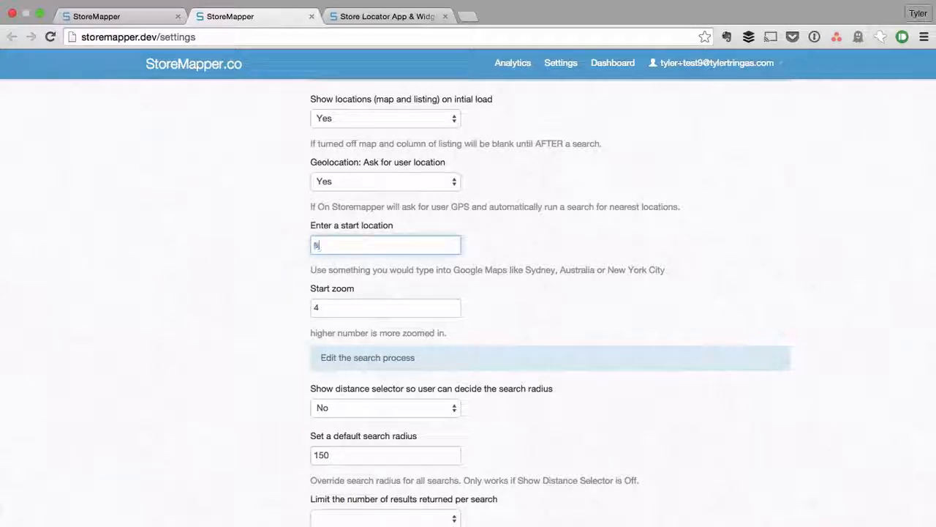
{"action": "type", "text": "ydney, australia"}
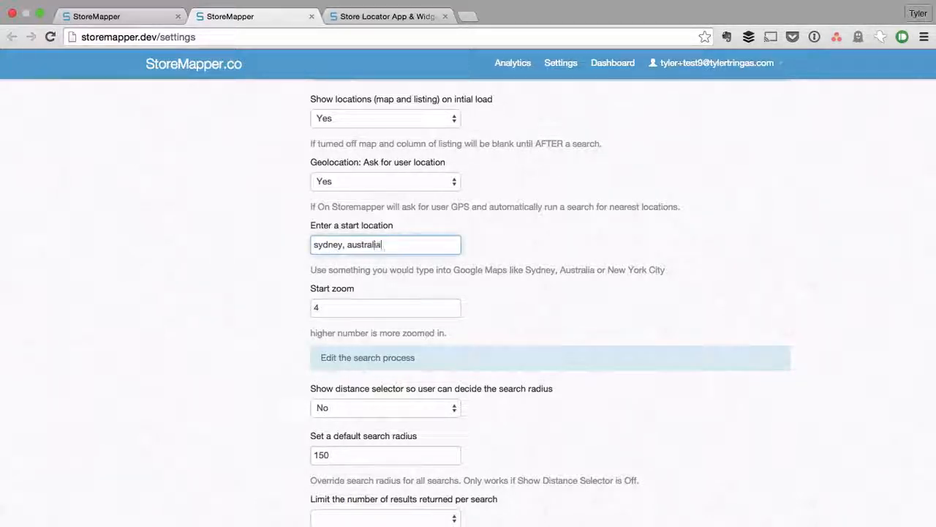
{"action": "key", "text": "Tab"}
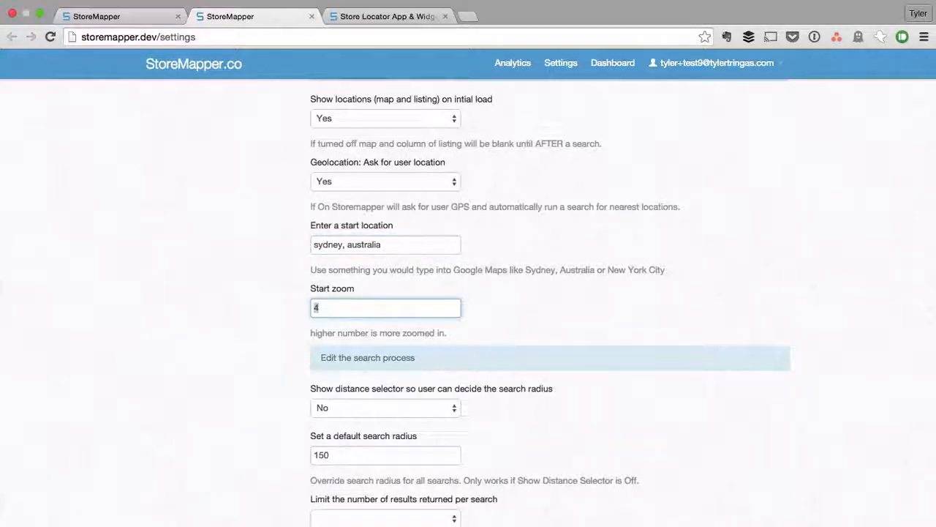
{"action": "scroll", "coordinate": [545, 261], "scroll_direction": "down", "scroll_amount": 5}
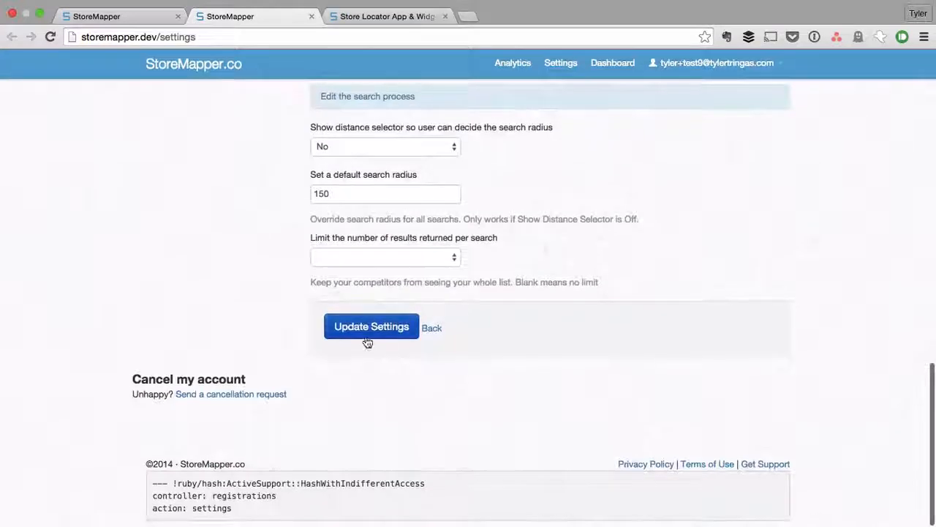
{"action": "left_click", "coordinate": [366, 335]}
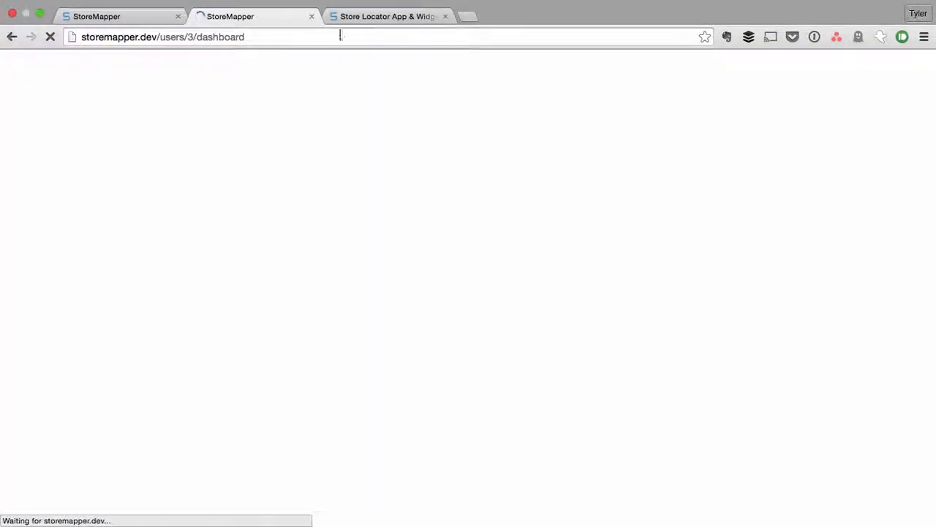
- Reload the demo page and examine the map around Sydney at wider zoom levels
{"action": "left_click", "coordinate": [368, 18]}
{"action": "key", "text": "super+r"}
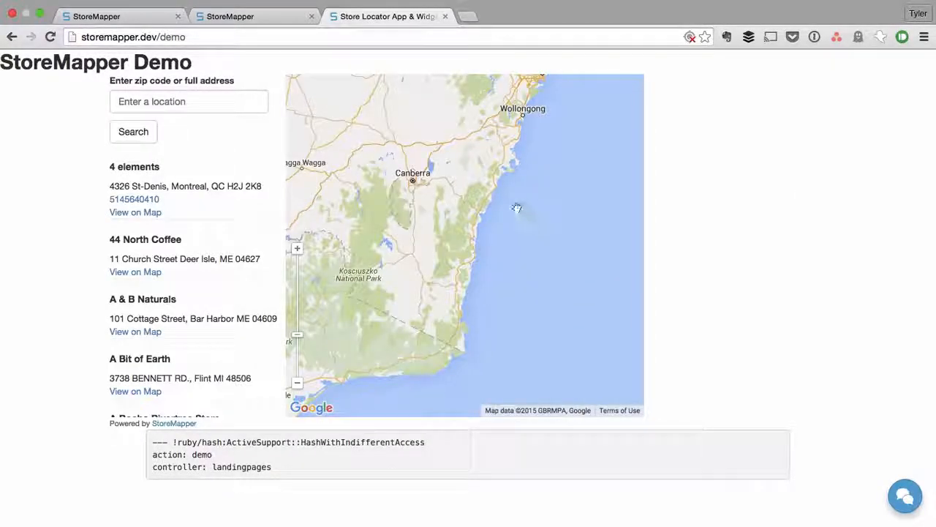
{"action": "left_click_drag", "start_coordinate": [516, 209], "coordinate": [457, 346]}
{"action": "mouse_move", "coordinate": [506, 247]}
{"action": "left_mouse_down"}
{"action": "mouse_move", "coordinate": [492, 203]}
{"action": "mouse_move", "coordinate": [534, 205]}
{"action": "mouse_move", "coordinate": [503, 256]}
{"action": "left_mouse_up"}
{"action": "left_click", "coordinate": [297, 383]}
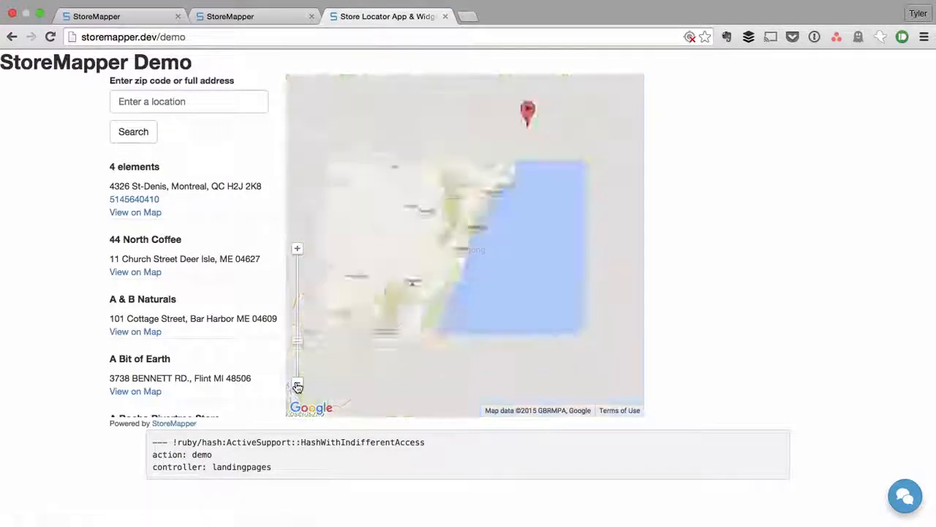
{"action": "left_click", "coordinate": [297, 383]}
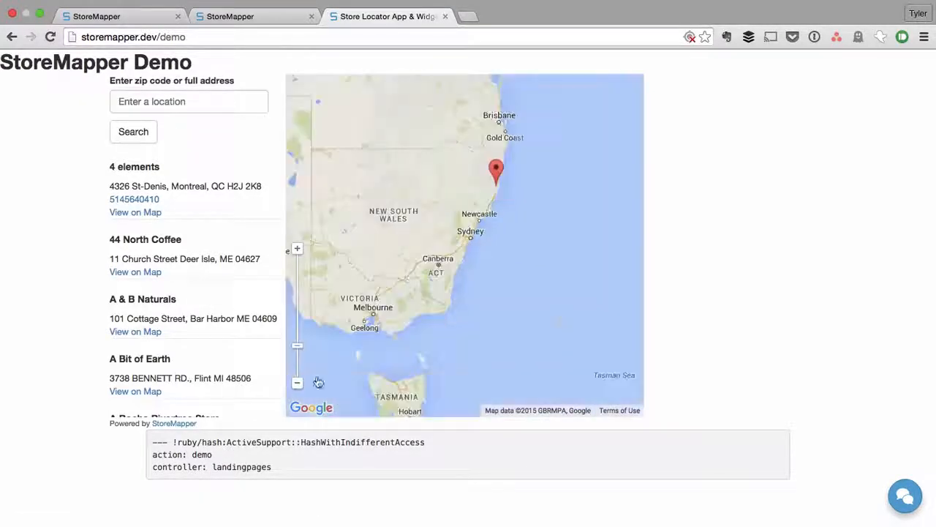
{"action": "left_click", "coordinate": [298, 251]}
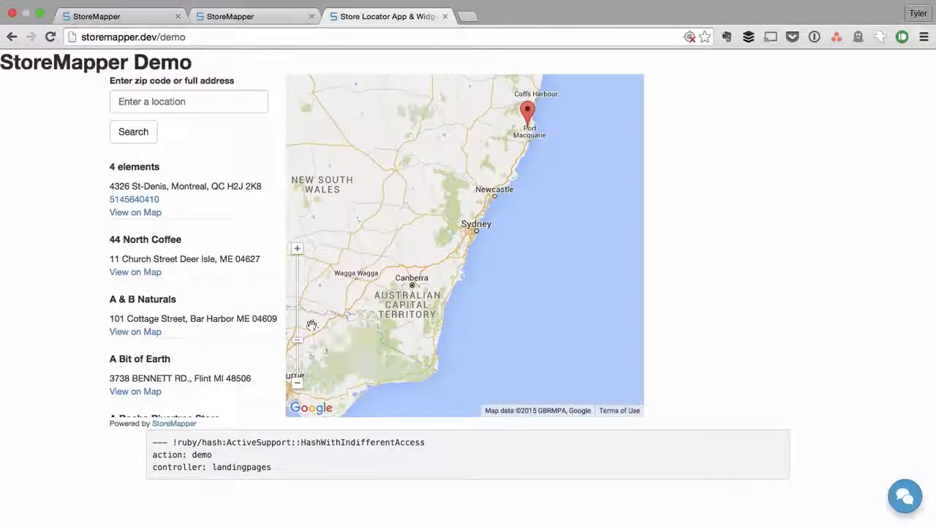
- Reopen the widget settings page, and compare closer and wider zoom levels around Sydney on the demo map
{"action": "left_click", "coordinate": [247, 20]}
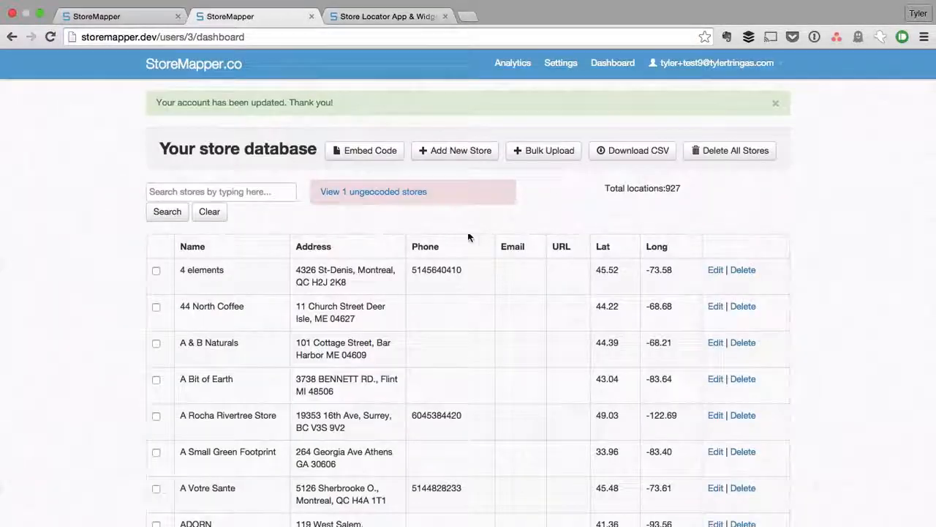
{"action": "left_click", "coordinate": [577, 64]}
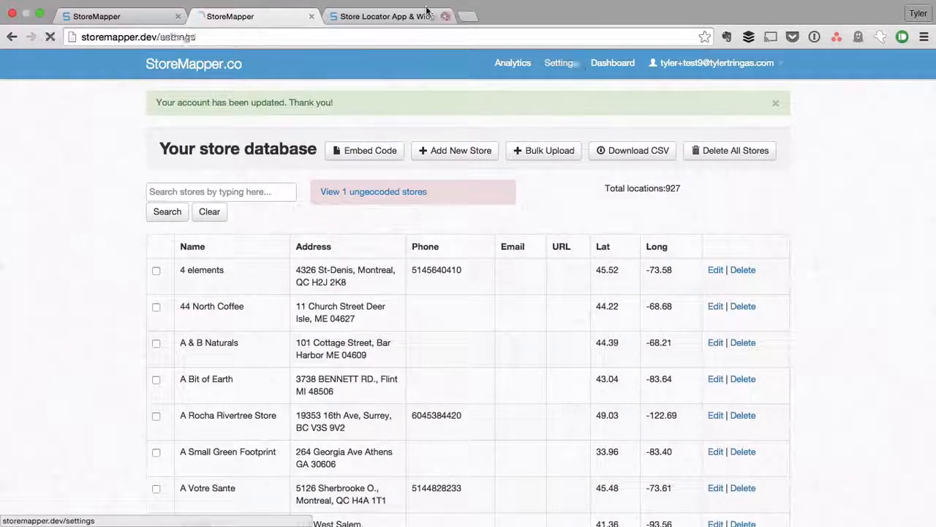
{"action": "left_click", "coordinate": [384, 16]}
{"action": "left_click", "coordinate": [297, 248]}
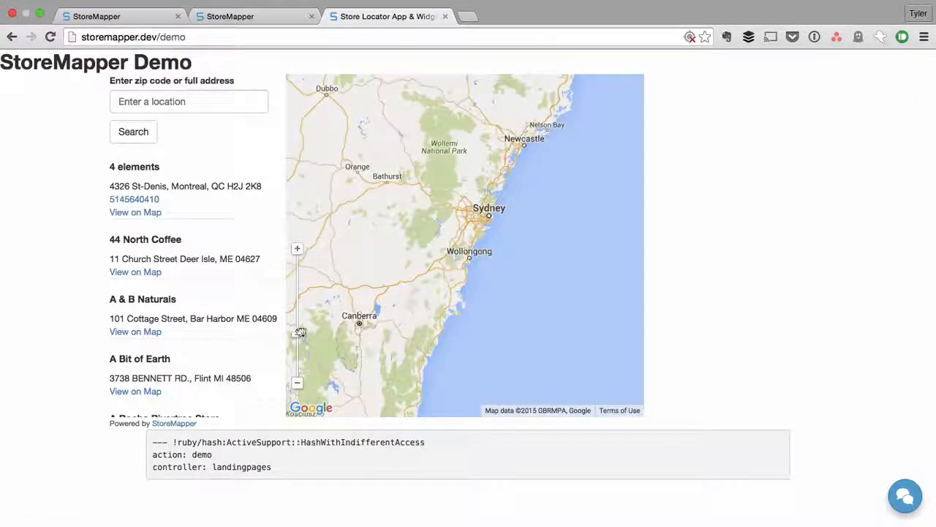
{"action": "left_click", "coordinate": [298, 383]}
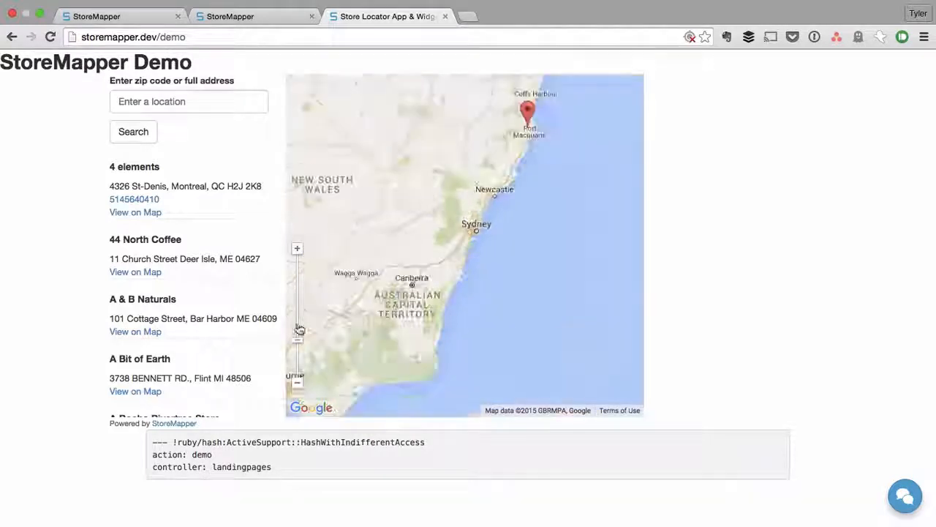
{"action": "left_click", "coordinate": [298, 250]}
{"action": "left_click", "coordinate": [298, 249]}
{"action": "left_click", "coordinate": [298, 383]}
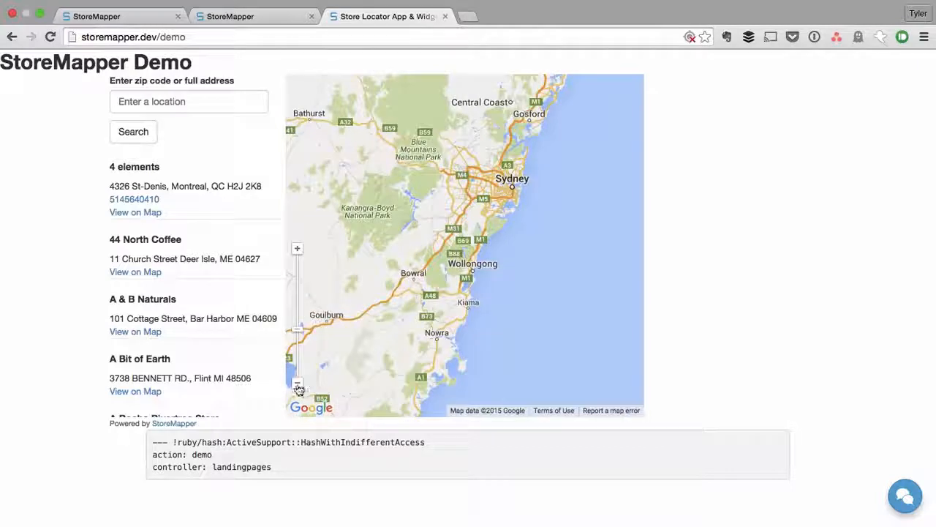
{"action": "left_click", "coordinate": [298, 382]}
- Set the option to show a distance selector for the search radius to Yes and update the settings
{"action": "left_click", "coordinate": [253, 17]}
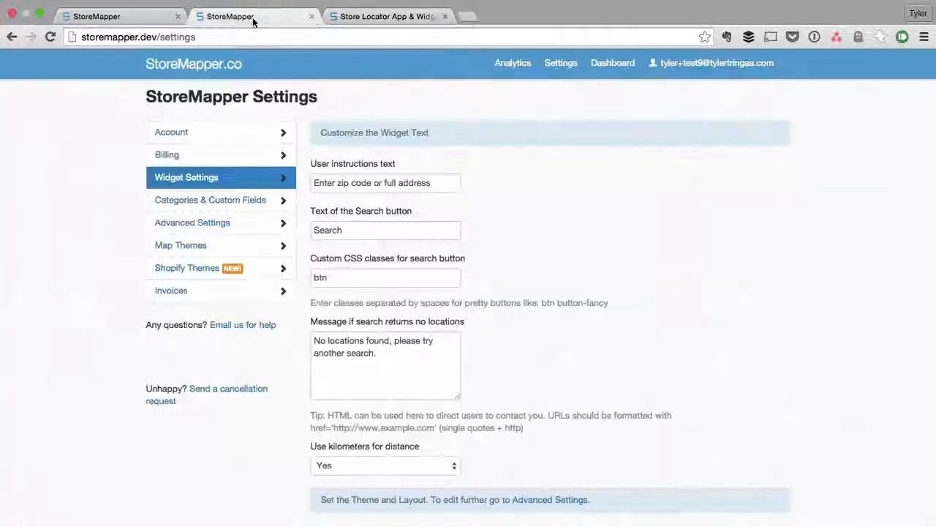
{"action": "scroll", "coordinate": [627, 251], "scroll_direction": "down", "scroll_amount": 15}
{"action": "scroll", "coordinate": [627, 250], "scroll_direction": "up", "scroll_amount": 5}
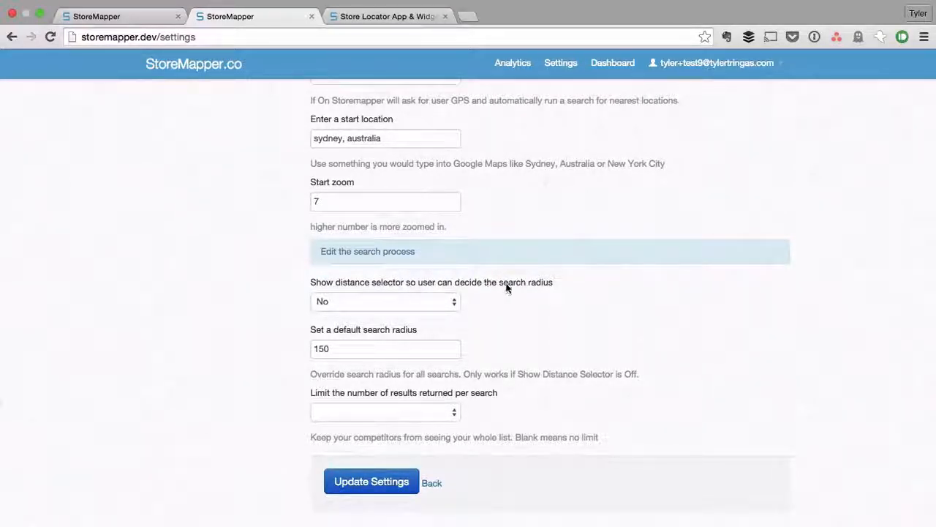
{"action": "left_click", "coordinate": [420, 300]}
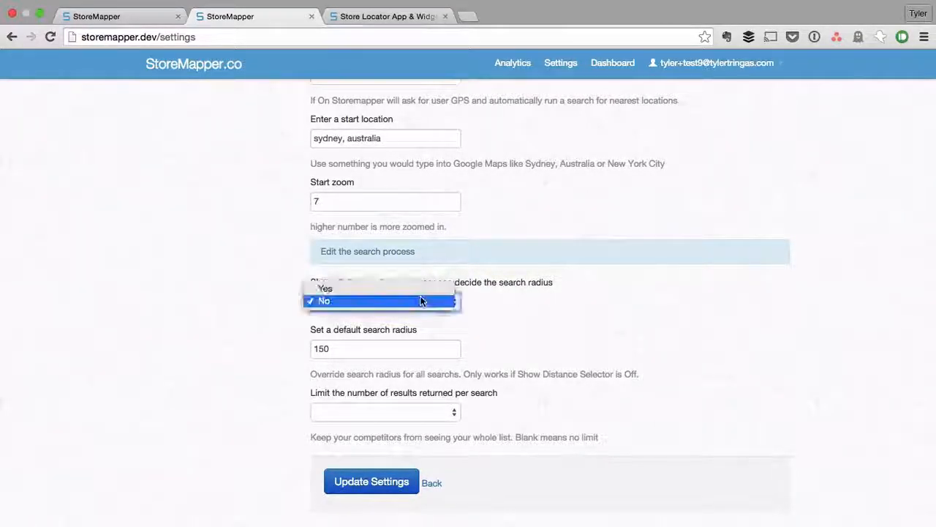
{"action": "left_click", "coordinate": [423, 286]}
{"action": "scroll", "coordinate": [549, 332], "scroll_direction": "down", "scroll_amount": 2}
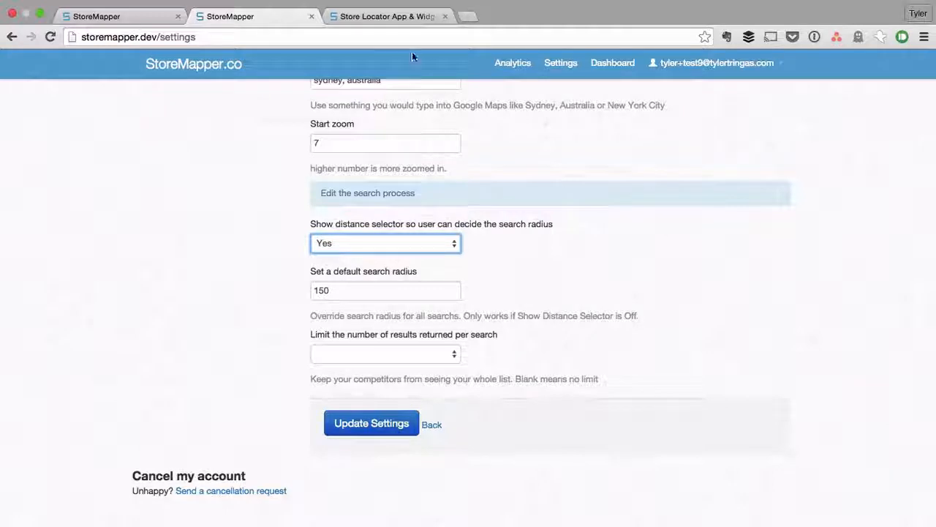
{"action": "left_click", "coordinate": [372, 423]}
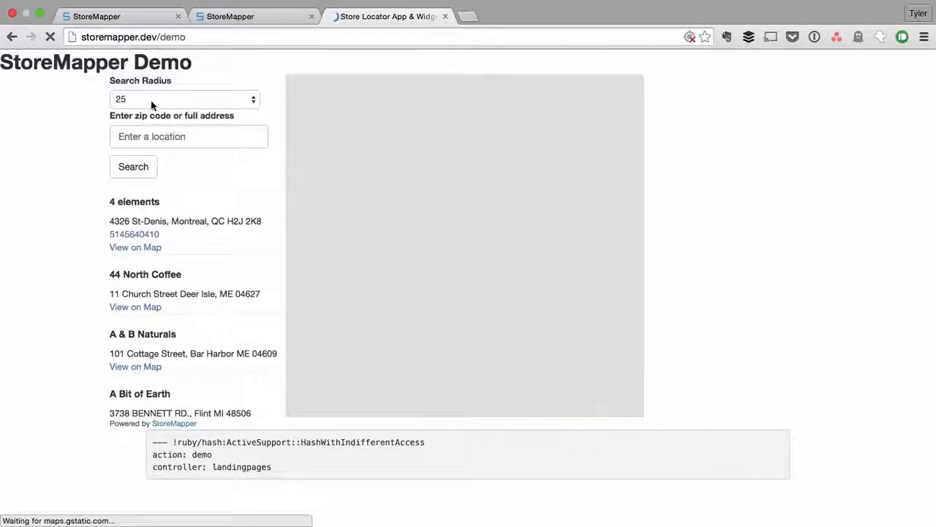
- Review the search radius choices on the reloaded demo page, keeping 25
{"action": "left_click", "coordinate": [149, 101]}
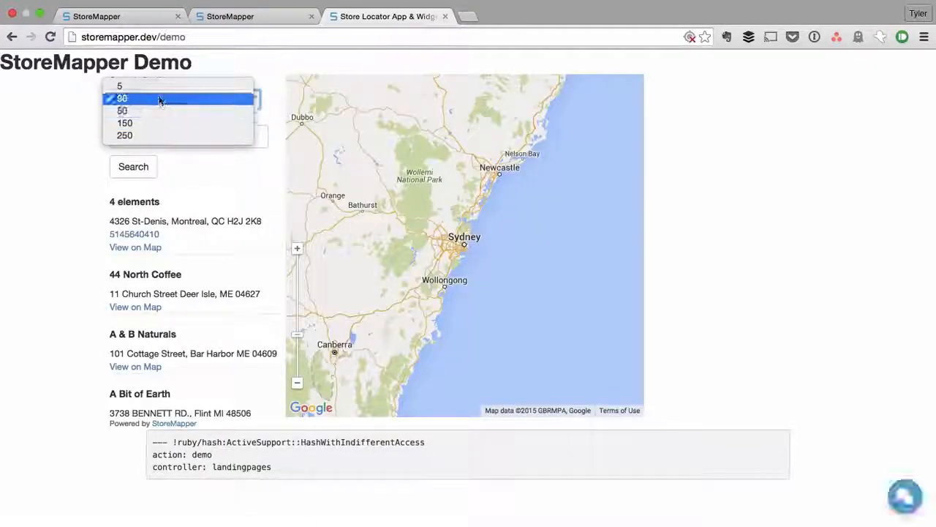
{"action": "left_click", "coordinate": [52, 99]}
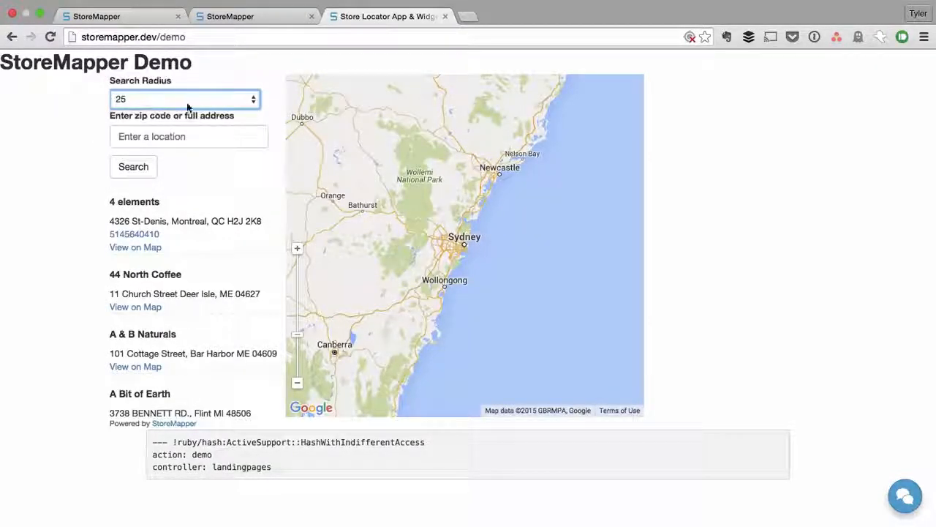
- Reopen the widget settings and review them from the no-locations message and layout options down to the default search radius
{"action": "left_click", "coordinate": [251, 17]}
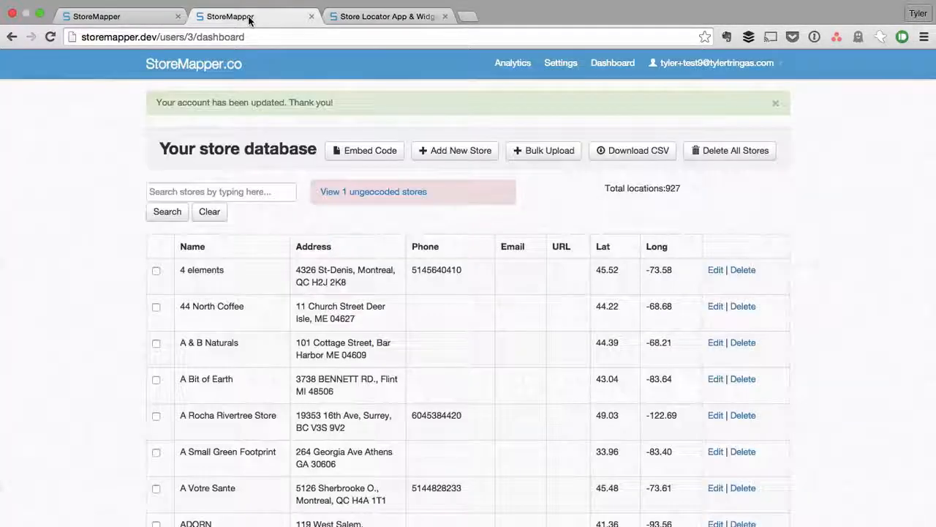
{"action": "left_click", "coordinate": [549, 63]}
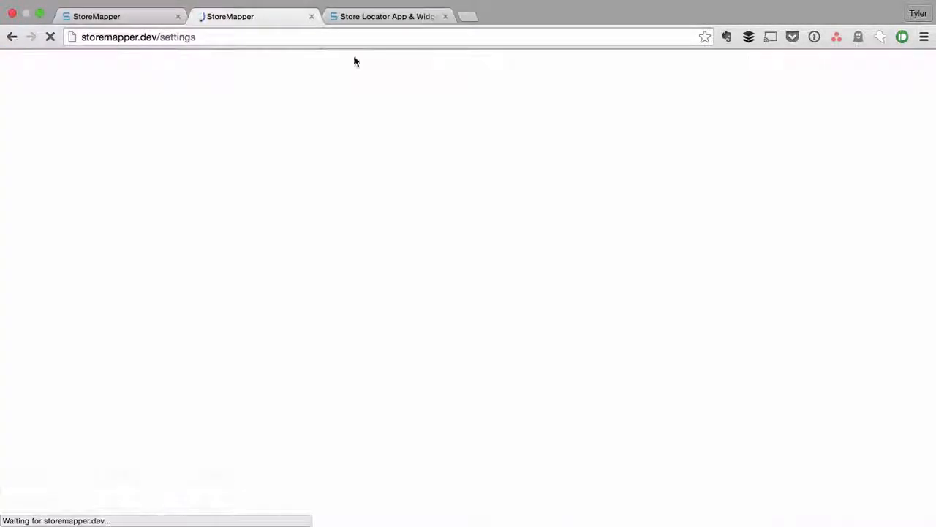
{"action": "scroll", "coordinate": [572, 286], "scroll_direction": "down", "scroll_amount": 8}
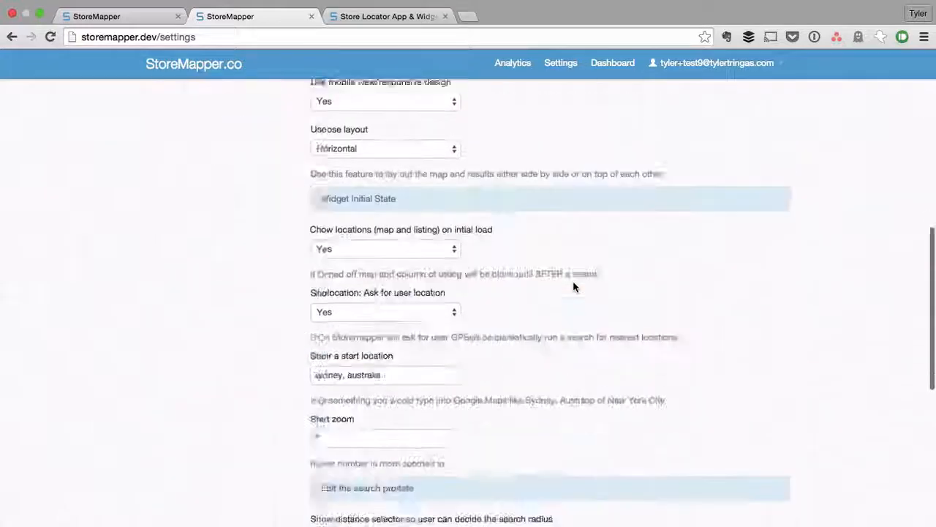
{"action": "scroll", "coordinate": [574, 286], "scroll_direction": "down", "scroll_amount": 5}
{"action": "scroll", "coordinate": [572, 284], "scroll_direction": "up", "scroll_amount": 4}
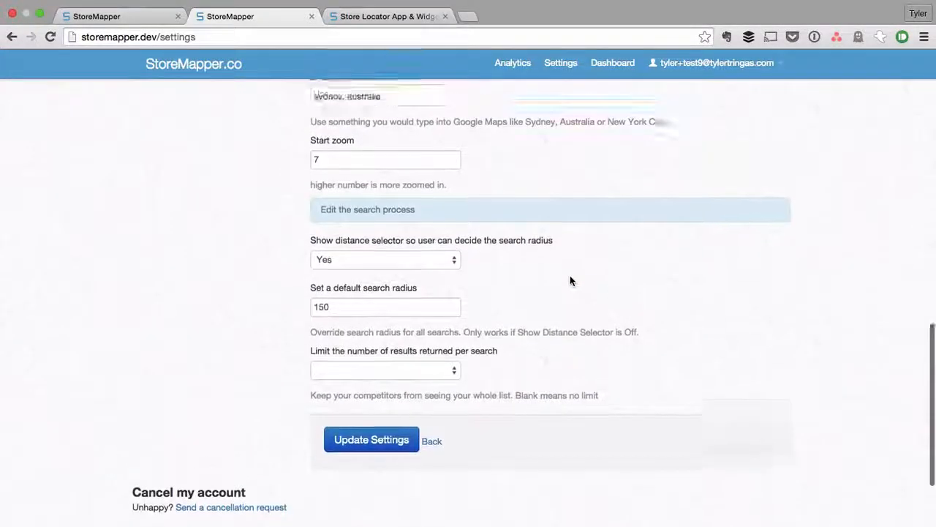
{"action": "scroll", "coordinate": [572, 280], "scroll_direction": "up", "scroll_amount": 3}
{"action": "scroll", "coordinate": [369, 118], "scroll_direction": "up", "scroll_amount": 5}
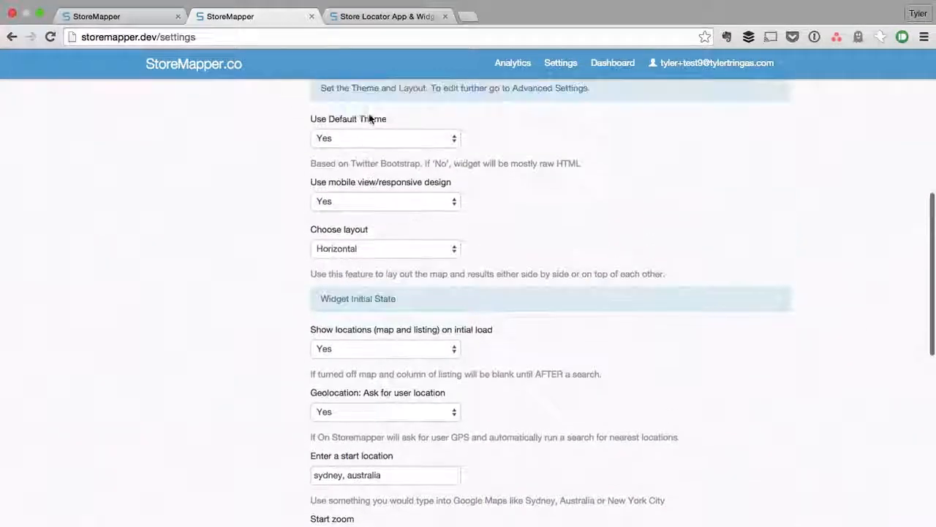
{"action": "scroll", "coordinate": [365, 124], "scroll_direction": "up", "scroll_amount": 4}
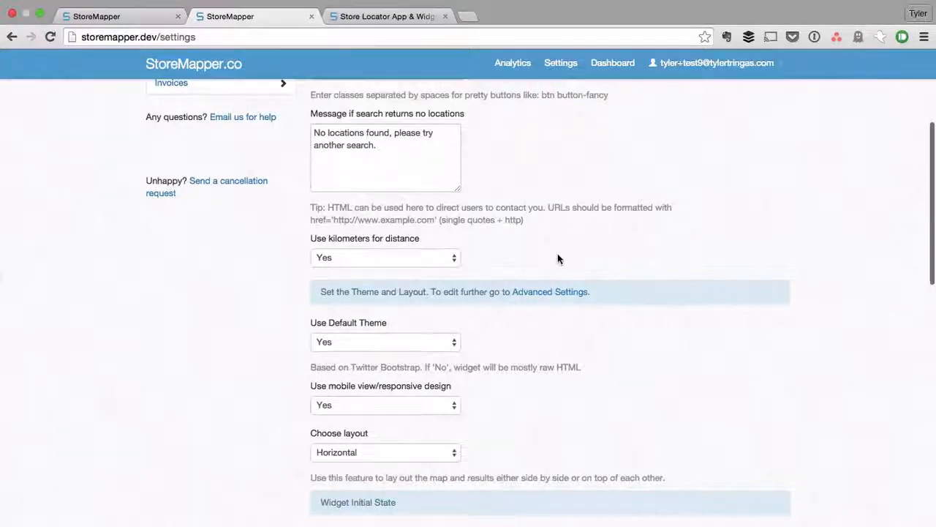
{"action": "scroll", "coordinate": [558, 254], "scroll_direction": "down", "scroll_amount": 10}
{"action": "scroll", "coordinate": [531, 228], "scroll_direction": "up", "scroll_amount": 2}
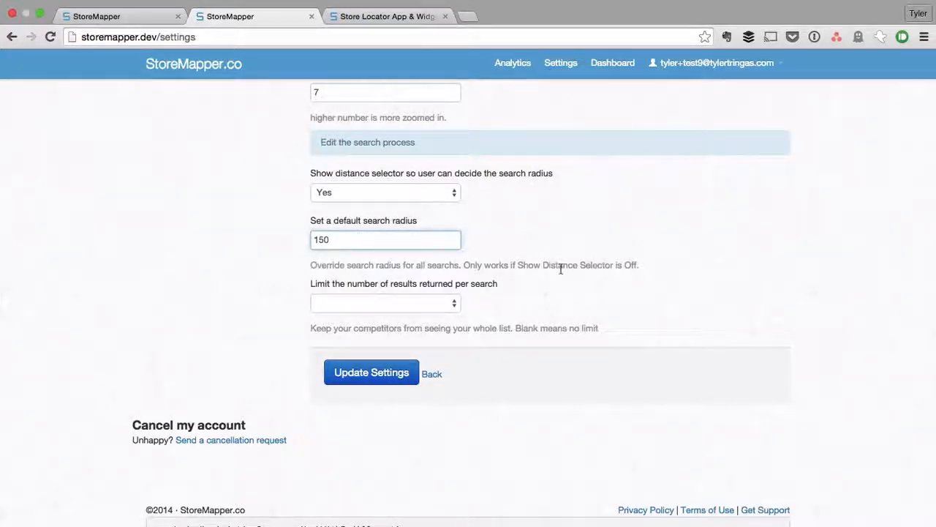
- Set the option to show a distance selector for the search radius to No, and select the default search radius field
{"action": "left_click", "coordinate": [431, 191]}
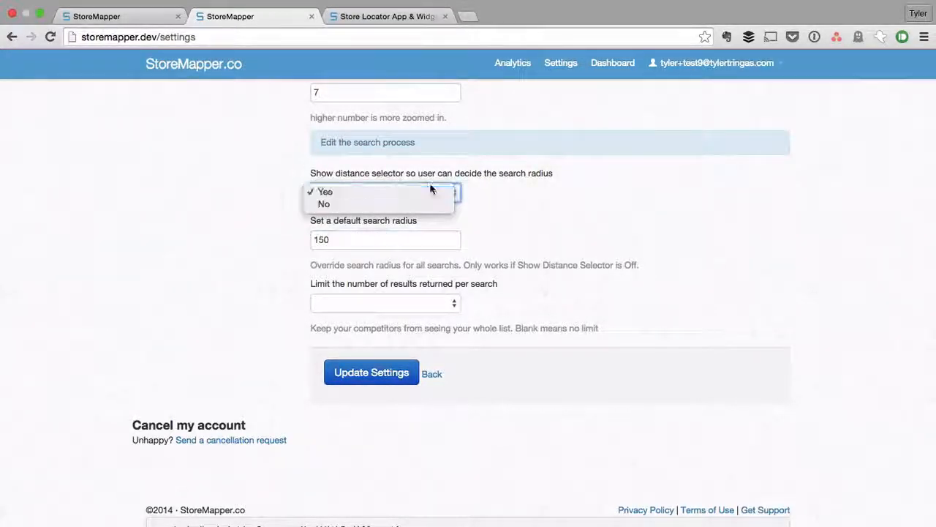
{"action": "left_click", "coordinate": [428, 203]}
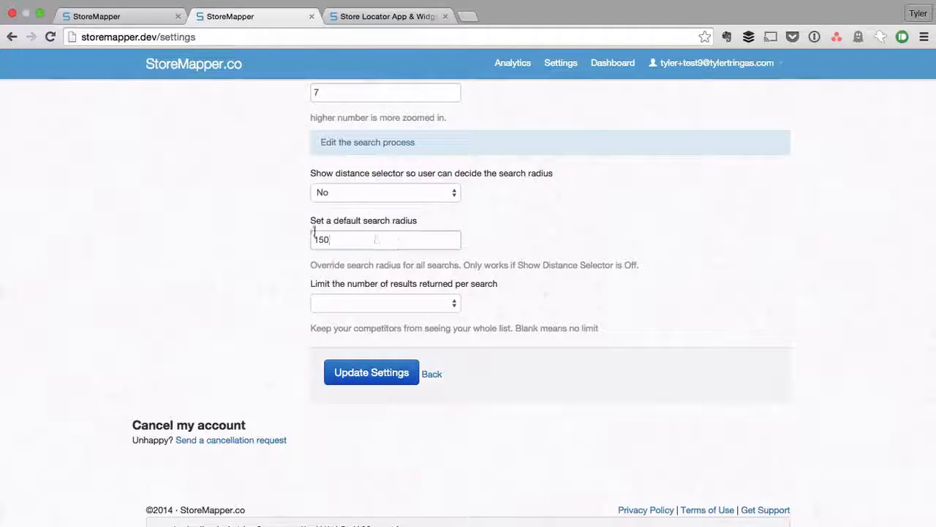
{"action": "left_click", "coordinate": [339, 240]}
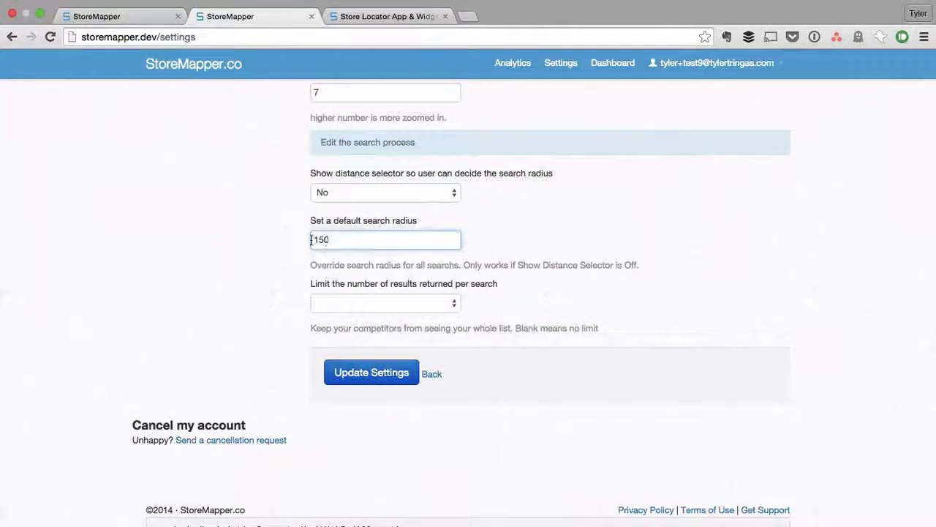
- Set the option to use kilometers for distance to No in the widget text settings
{"action": "scroll", "coordinate": [546, 245], "scroll_direction": "up", "scroll_amount": 10}
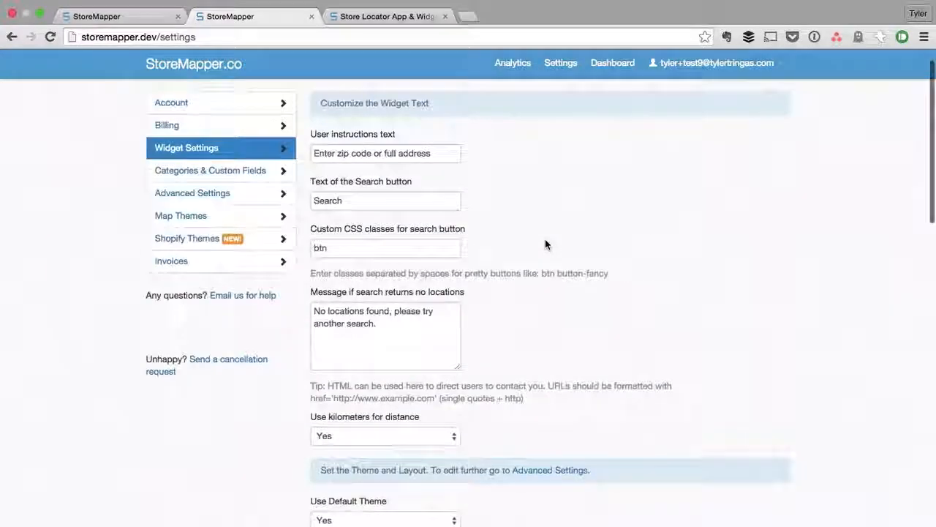
{"action": "scroll", "coordinate": [545, 244], "scroll_direction": "down", "scroll_amount": 2}
{"action": "left_click", "coordinate": [431, 378]}
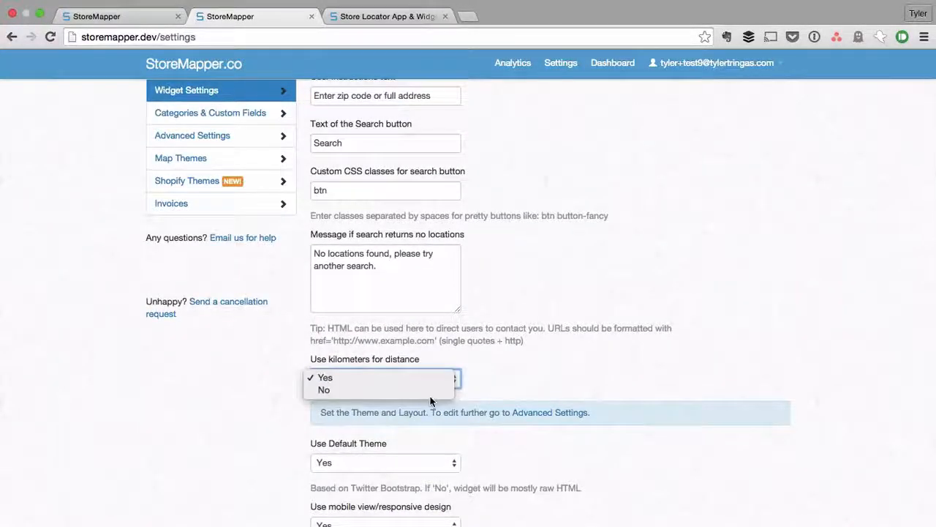
{"action": "left_click", "coordinate": [442, 389]}
- Review the choices for limiting the number of results returned per search, leaving the limit blank
{"action": "scroll", "coordinate": [489, 378], "scroll_direction": "down", "scroll_amount": 10}
{"action": "scroll", "coordinate": [488, 377], "scroll_direction": "down", "scroll_amount": 3}
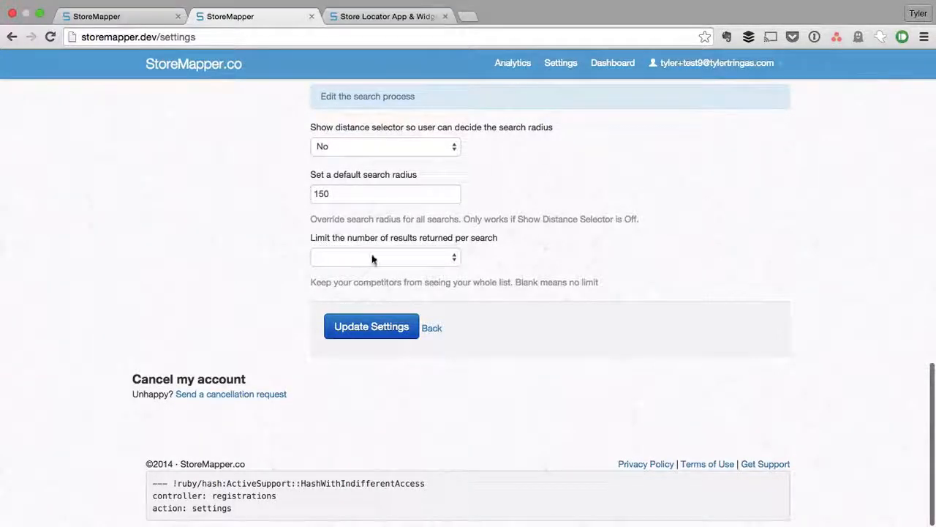
{"action": "scroll", "coordinate": [539, 253], "scroll_direction": "up", "scroll_amount": 5}
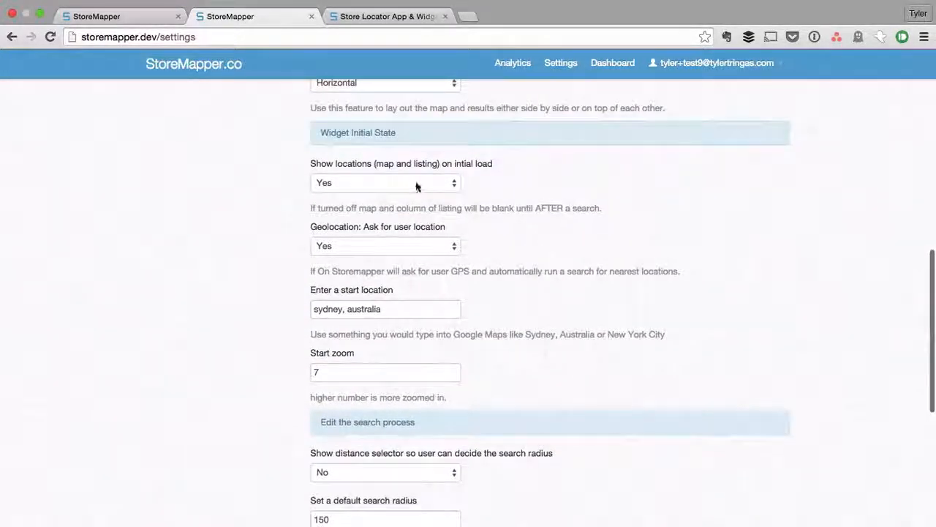
{"action": "scroll", "coordinate": [468, 190], "scroll_direction": "down", "scroll_amount": 5}
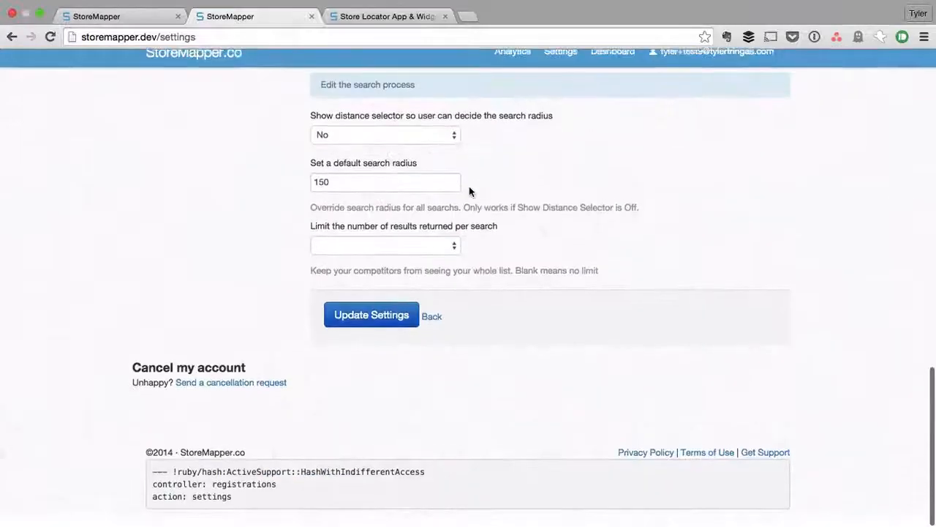
{"action": "left_click", "coordinate": [428, 256]}
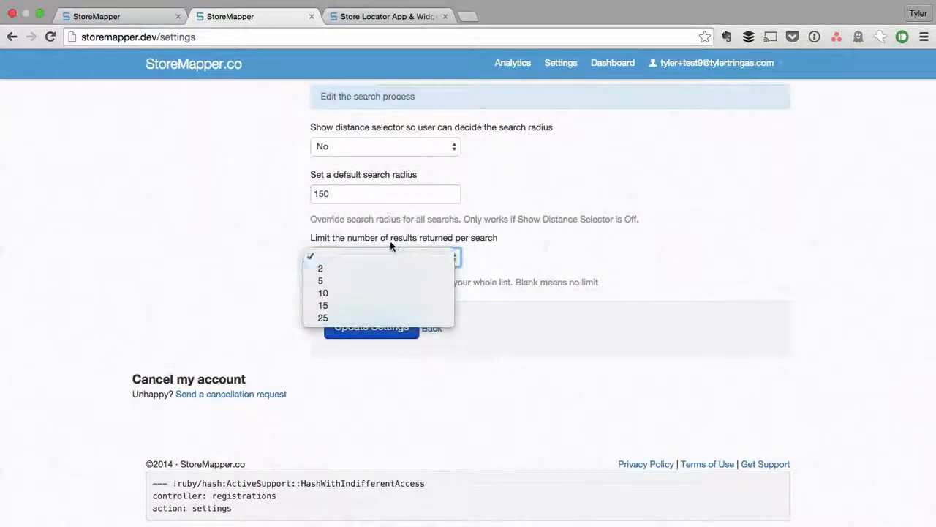
{"action": "left_click", "coordinate": [497, 264]}
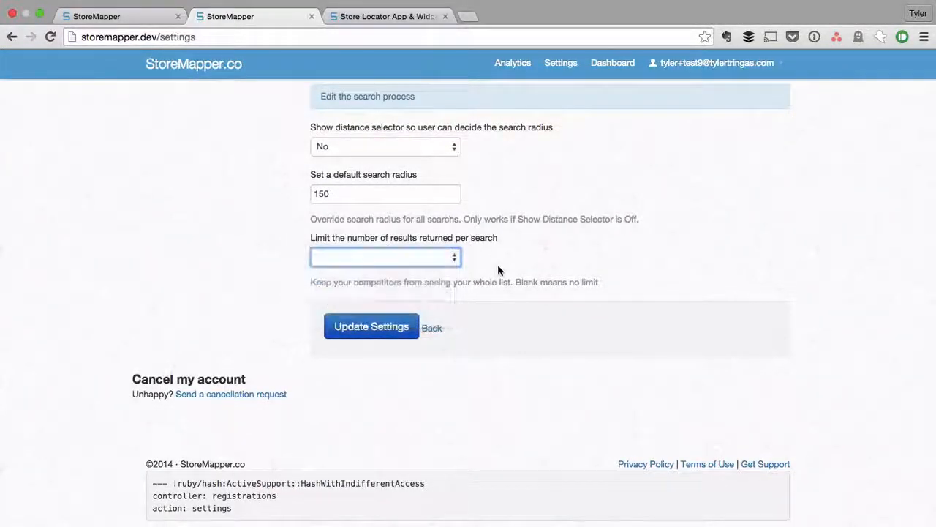
{"action": "left_click", "coordinate": [445, 262]}
{"action": "left_click", "coordinate": [520, 240]}
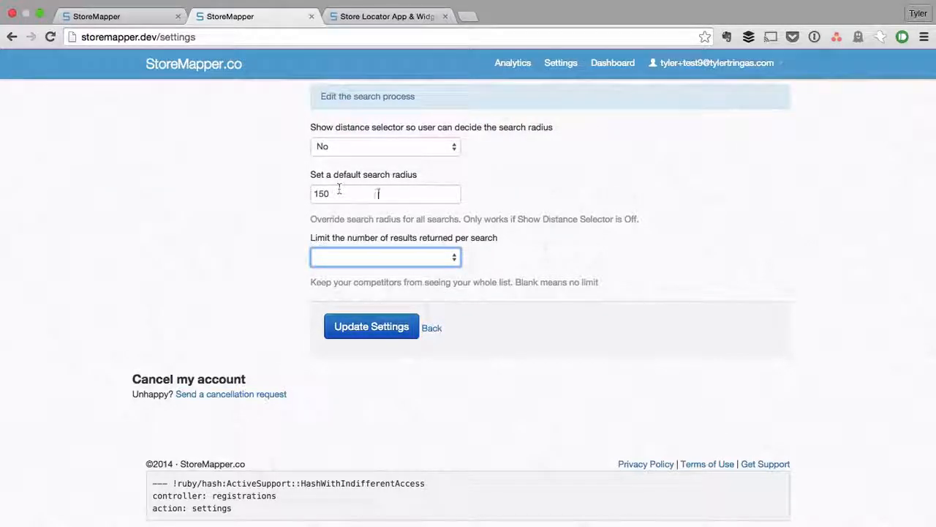
{"action": "left_click", "coordinate": [399, 258]}
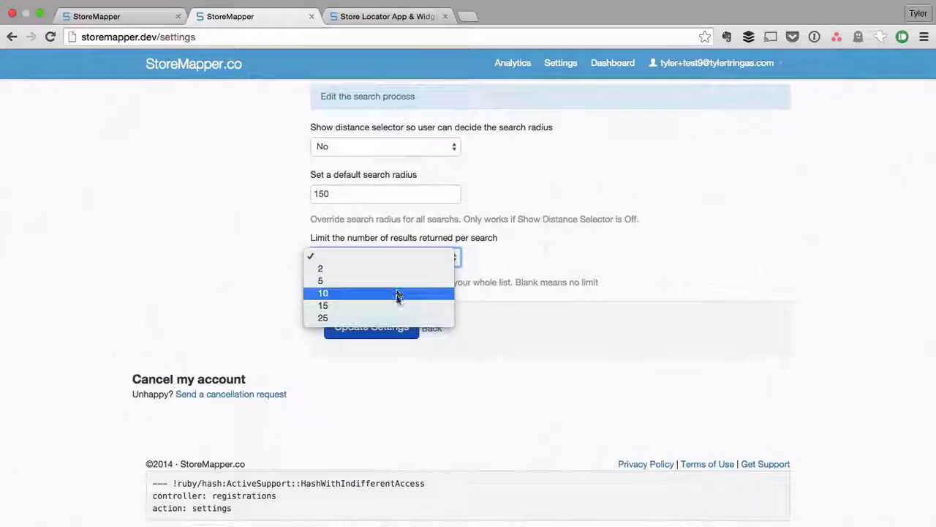
{"action": "left_click", "coordinate": [424, 259]}
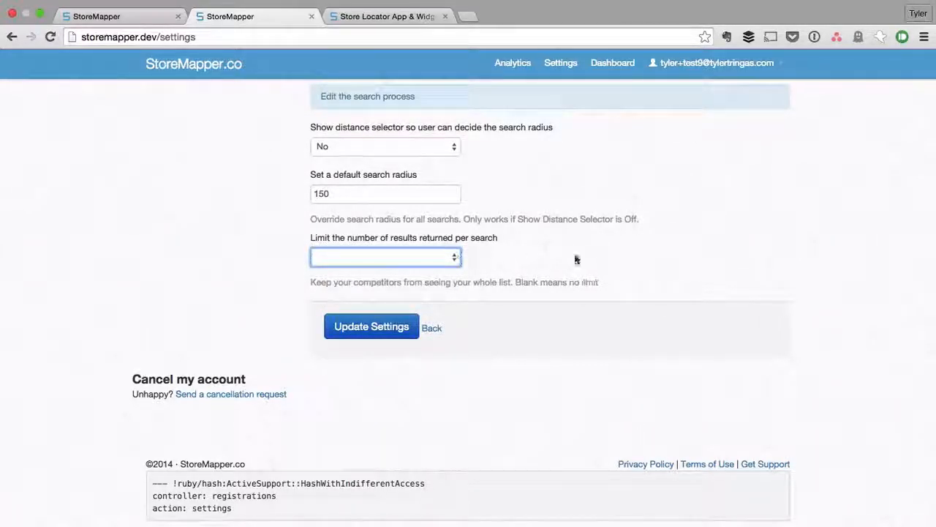
{"action": "left_click", "coordinate": [573, 259]}
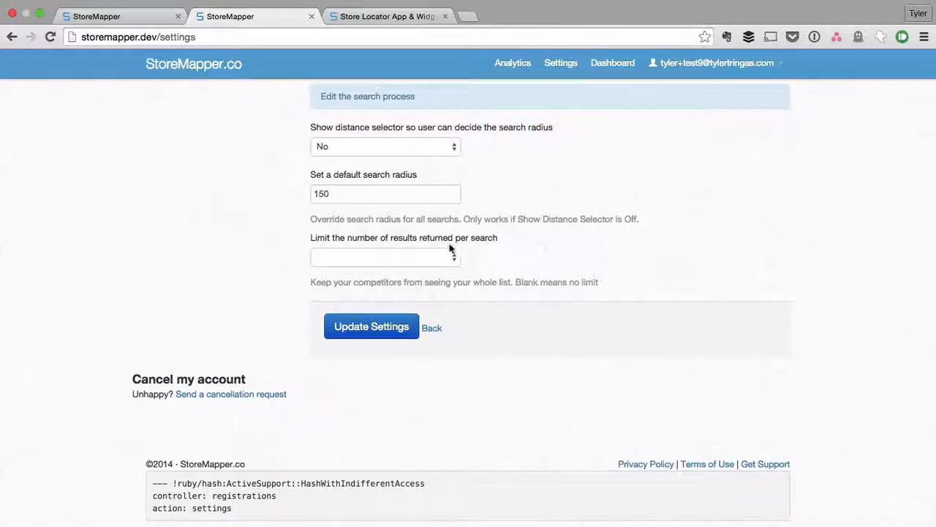
- Look through the full store list on the demo page, and return to the start of the widget settings
{"action": "left_click", "coordinate": [362, 17]}
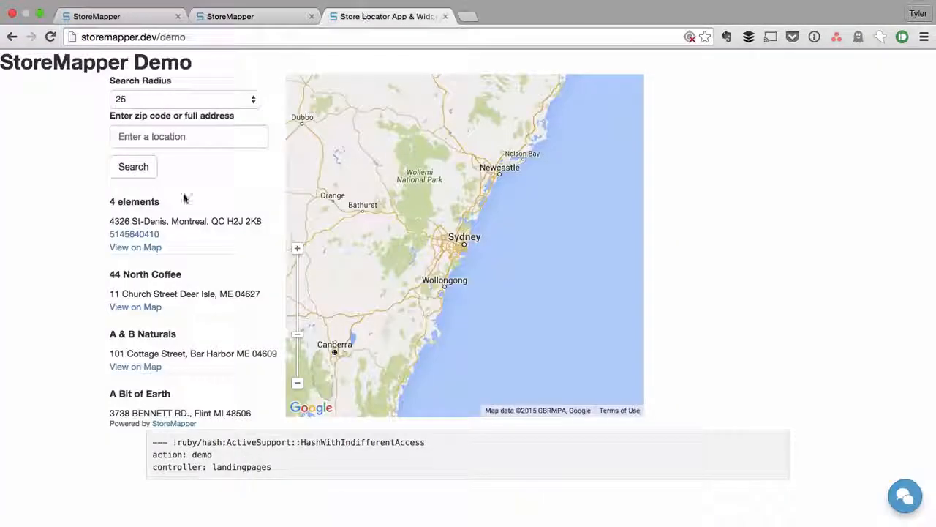
{"action": "scroll", "coordinate": [173, 210], "scroll_direction": "down", "scroll_amount": 10}
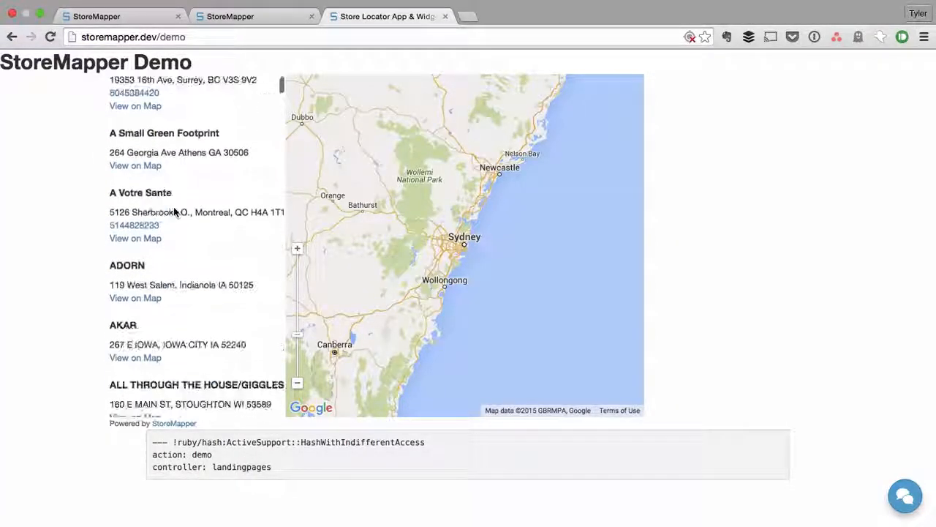
{"action": "scroll", "coordinate": [174, 210], "scroll_direction": "down", "scroll_amount": 5}
{"action": "scroll", "coordinate": [175, 209], "scroll_direction": "up", "scroll_amount": 15}
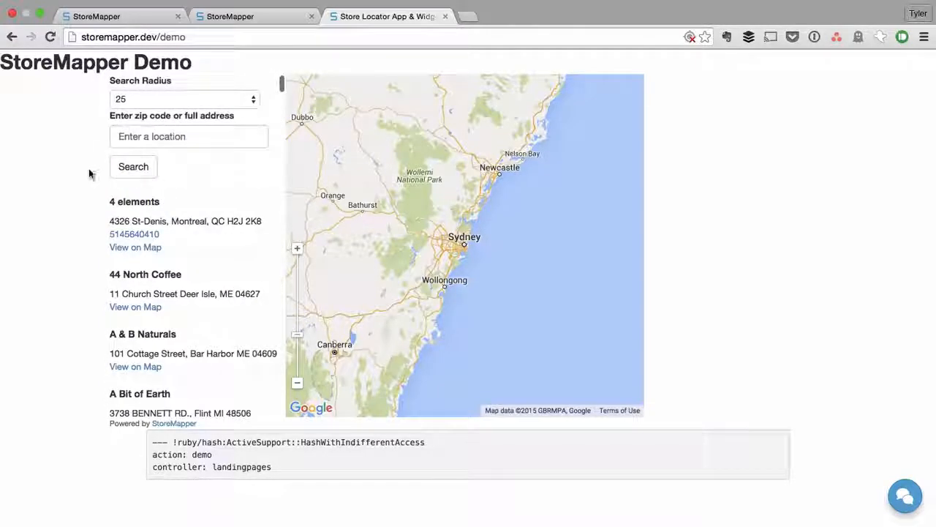
{"action": "left_click", "coordinate": [256, 20]}
{"action": "scroll", "coordinate": [576, 238], "scroll_direction": "up", "scroll_amount": 20}
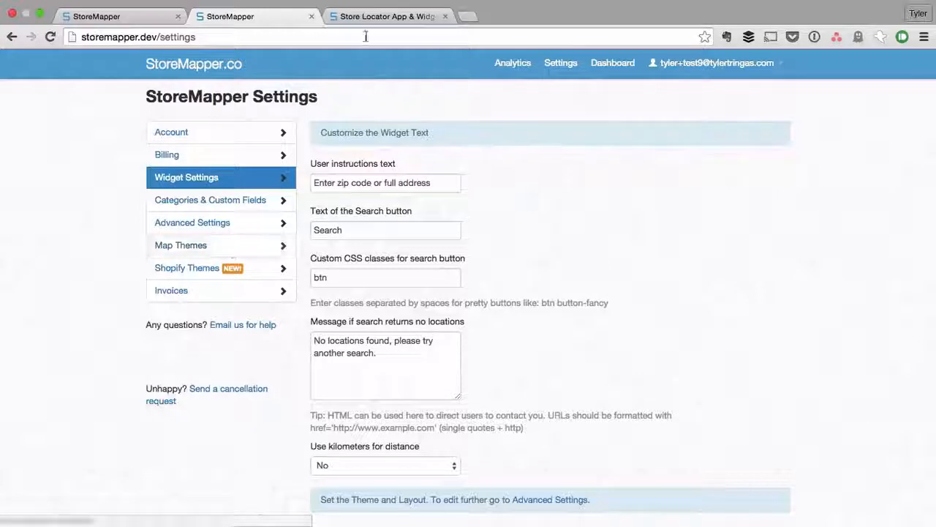
- Compare the demo store locator with the widget settings page, finishing on the settings
{"action": "left_click", "coordinate": [380, 16]}
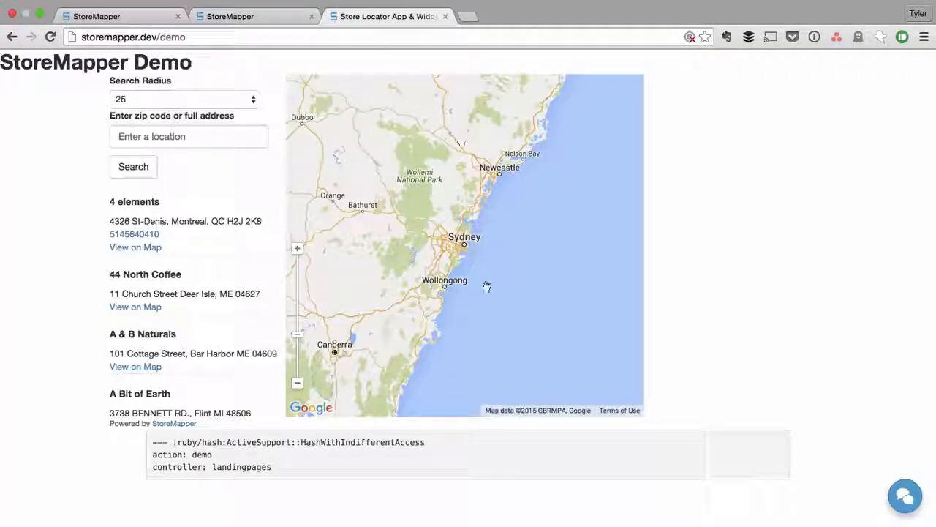
{"action": "left_click", "coordinate": [248, 14]}
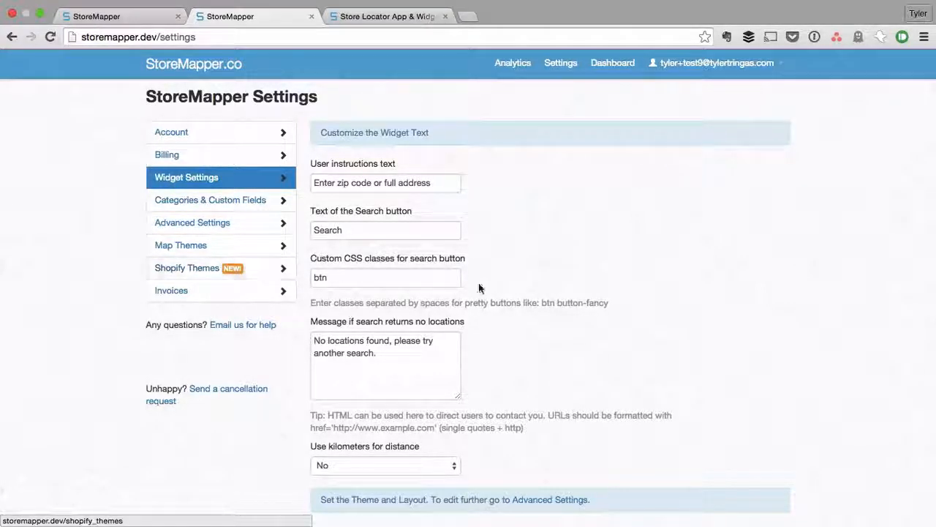
{"action": "left_click", "coordinate": [410, 15]}
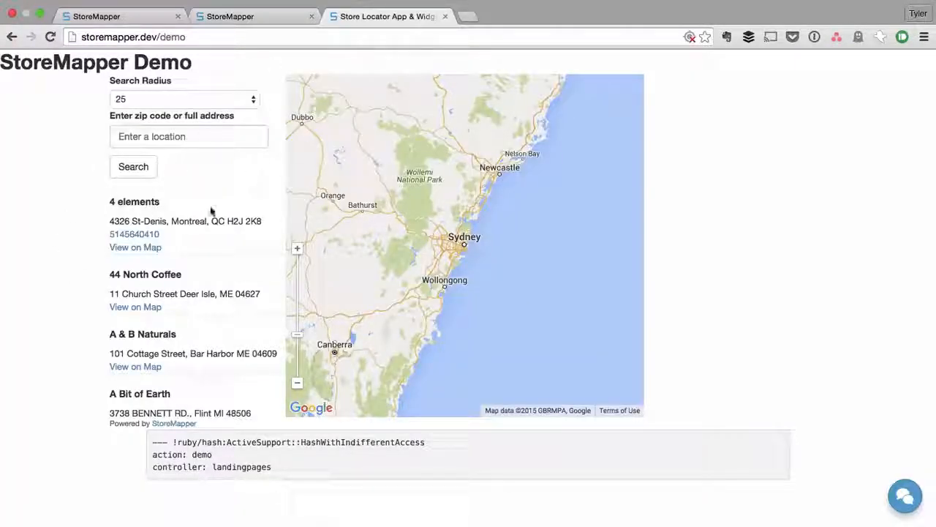
{"action": "left_click", "coordinate": [260, 16]}
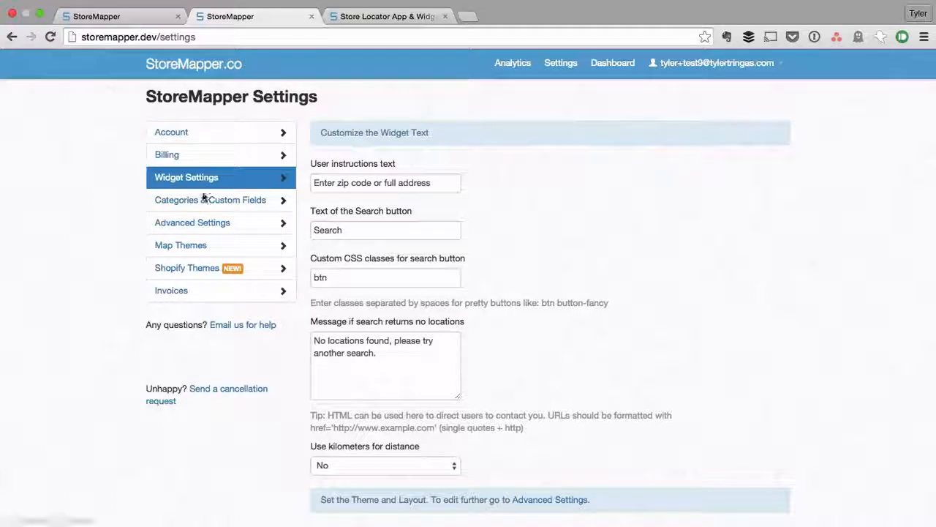